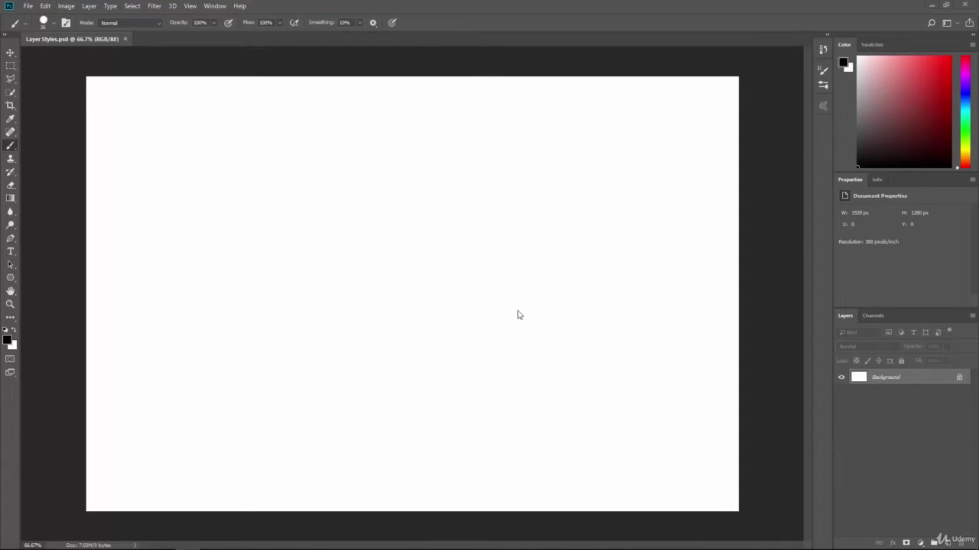
# Create a new layer and draw a rectangular marquee of about 4.9 × 2.63 in around the middle of the canvas
pyautogui.click(947, 543)
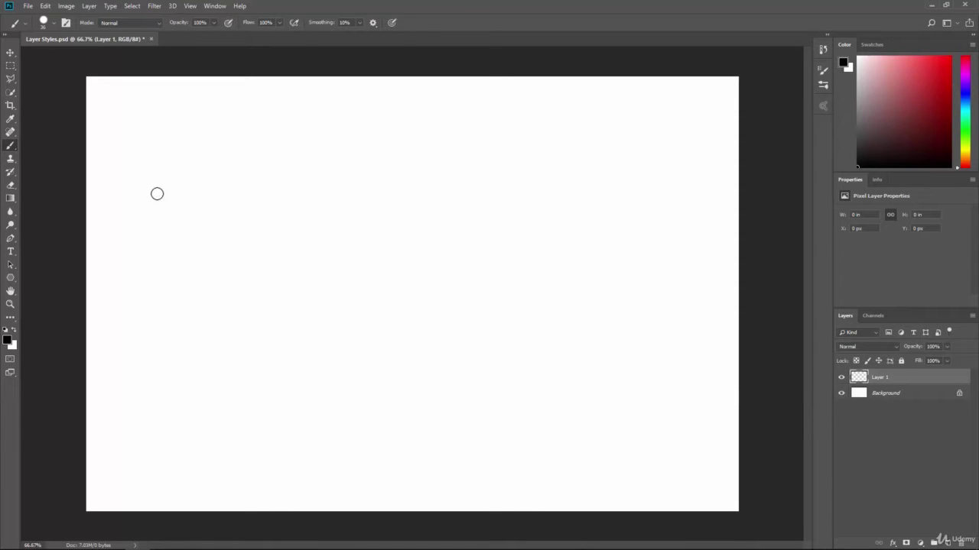
pyautogui.click(10, 66)
pyautogui.moveTo(160, 151); pyautogui.dragTo(660, 419)
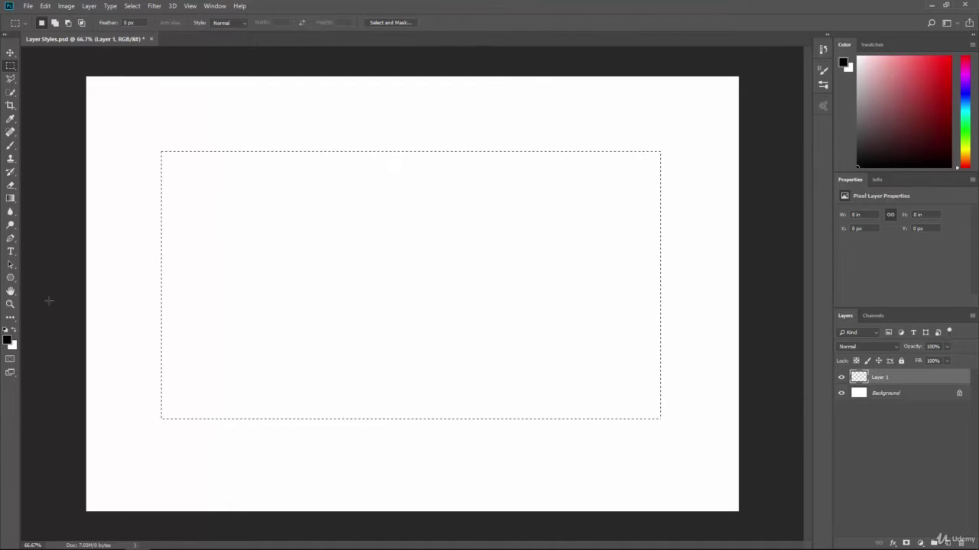
# Fill the rectangular selection with a custom medium blue at Normal mode and 100% opacity
pyautogui.click(39, 4)
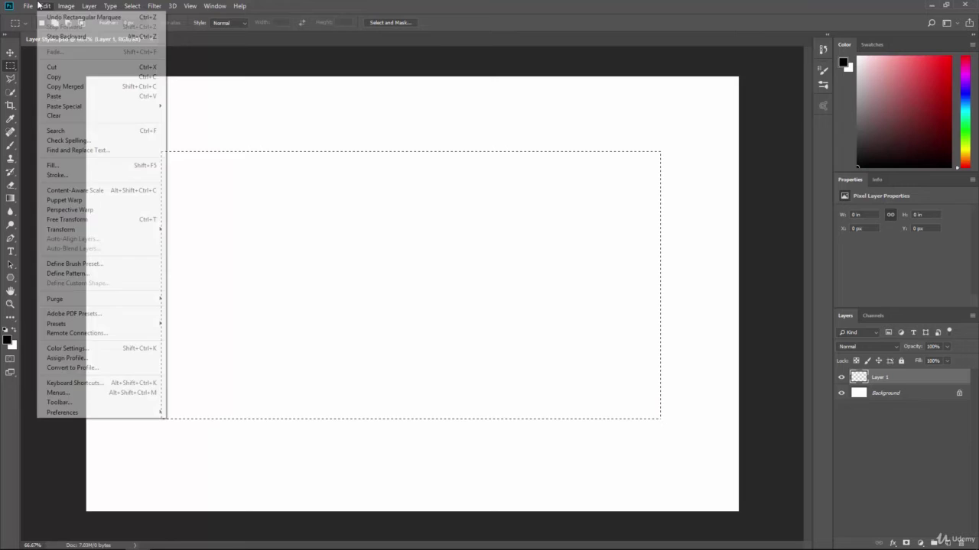
pyautogui.click(83, 166)
pyautogui.click(650, 102)
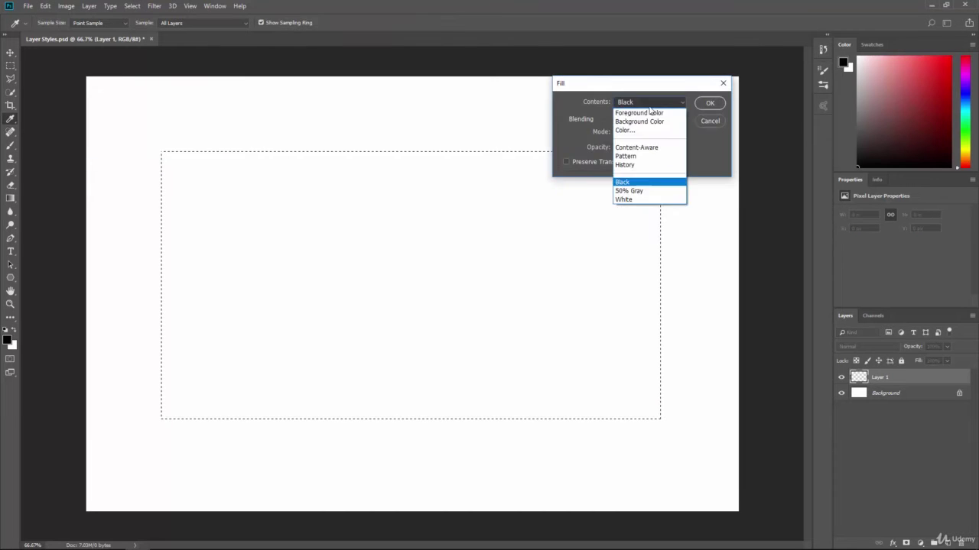
pyautogui.click(635, 108)
pyautogui.moveTo(621, 239); pyautogui.dragTo(624, 233)
pyautogui.click(598, 201)
pyautogui.click(704, 177)
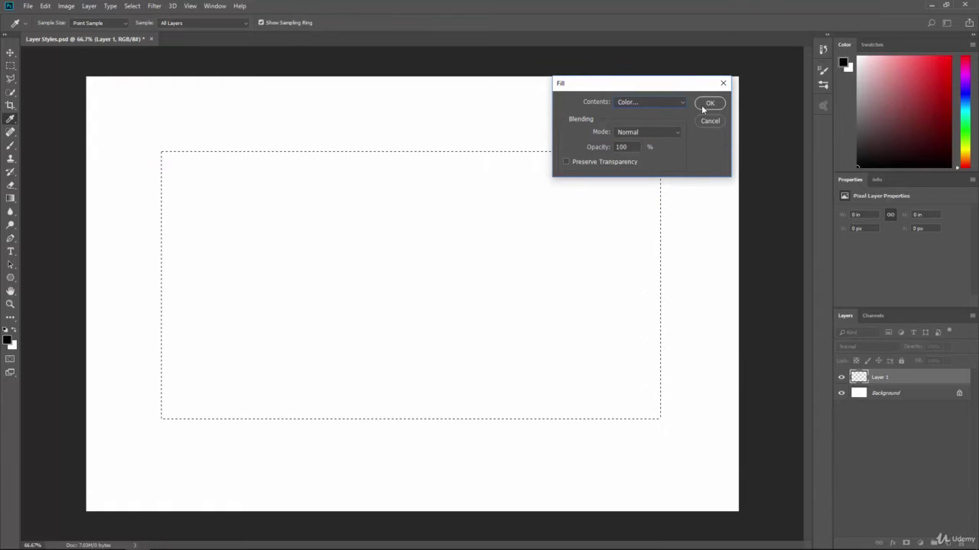
pyautogui.click(708, 103)
pyautogui.press('m')
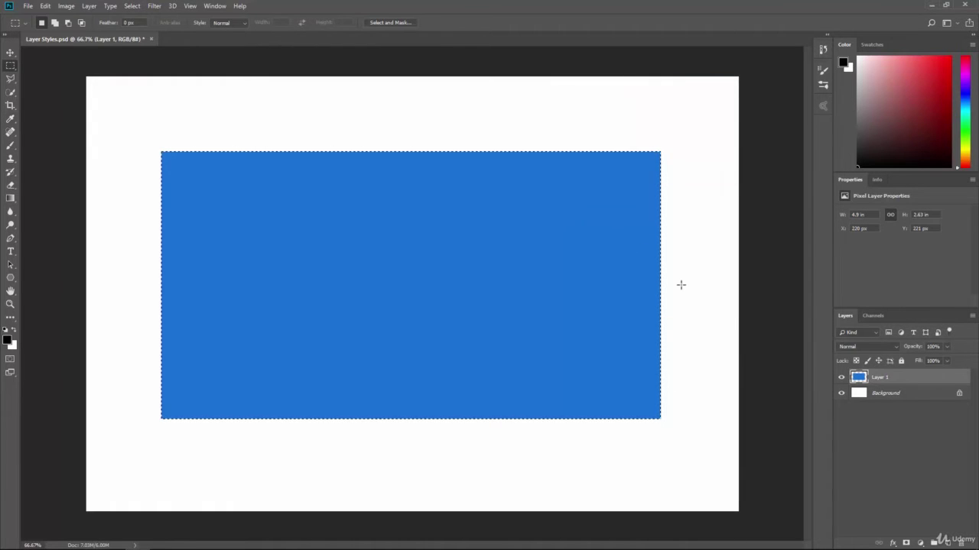
# Hide the Background layer and rename the blue shape's layer as Rectangle
pyautogui.click(841, 393)
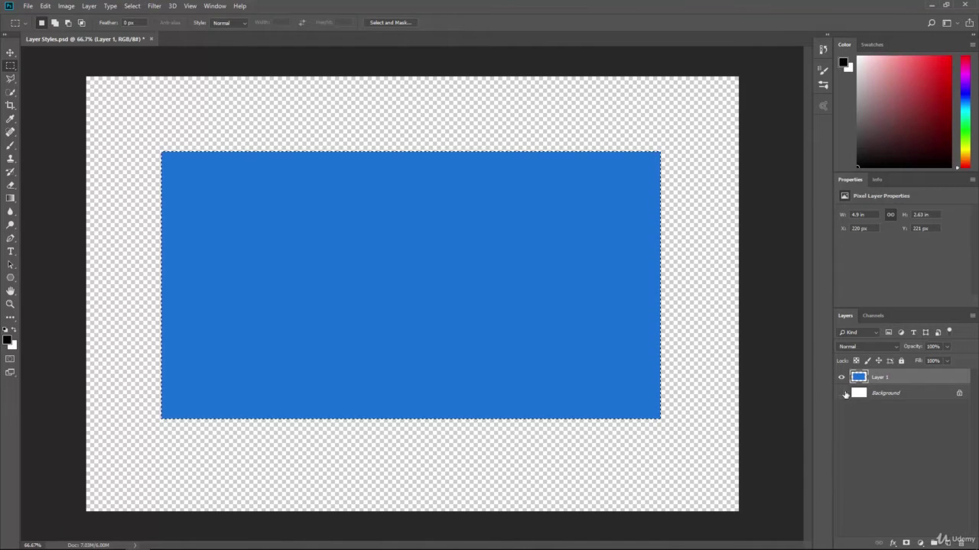
pyautogui.doubleClick(879, 377)
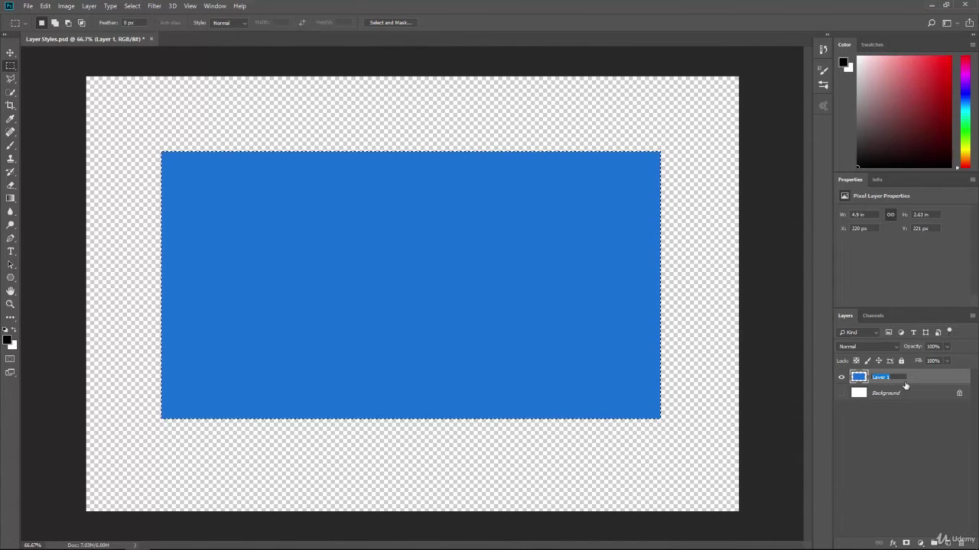
pyautogui.write('Rectangle')
pyautogui.press('Return')
# Clear the selection and draw a circular elliptical marquee below the rectangle, centred on the canvas's lower edge
pyautogui.click(217, 120)
pyautogui.rightClick(13, 66)
pyautogui.click(32, 69)
pyautogui.hotkey('shift', 'm')
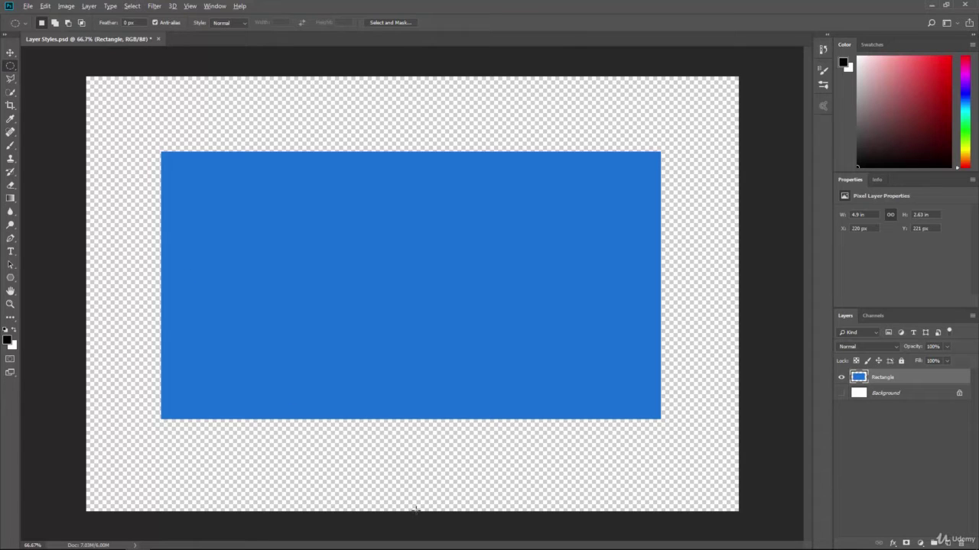
pyautogui.moveTo(415, 509); pyautogui.dragTo(666, 442)
# Fill the circular selection with a custom dark purple on the Rectangle layer and deselect it
pyautogui.click(45, 5)
pyautogui.click(74, 166)
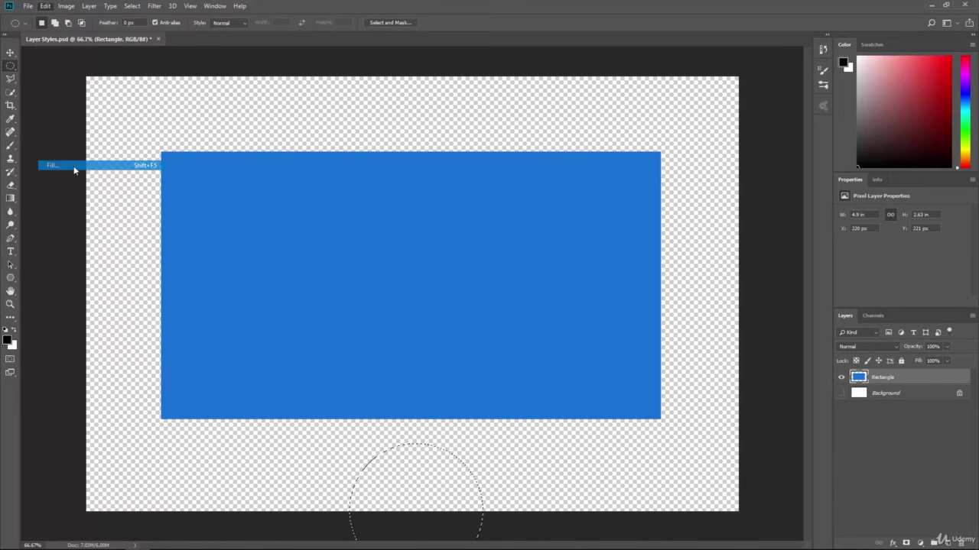
pyautogui.click(641, 103)
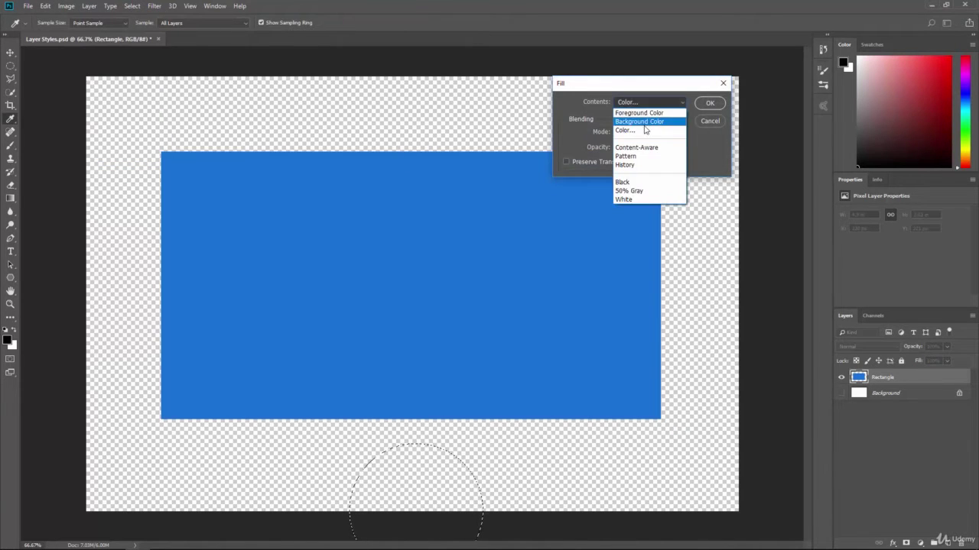
pyautogui.click(645, 130)
pyautogui.click(620, 203)
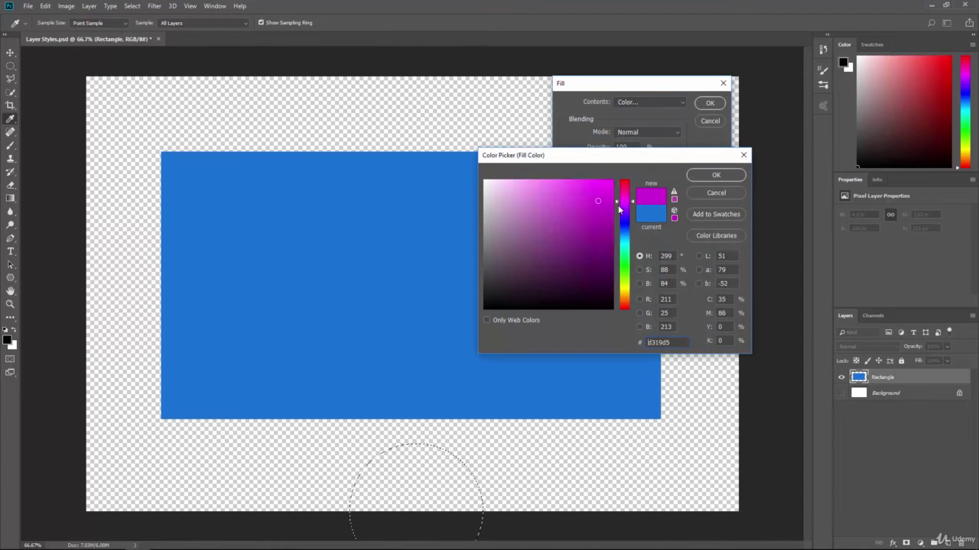
pyautogui.click(594, 226)
pyautogui.click(715, 175)
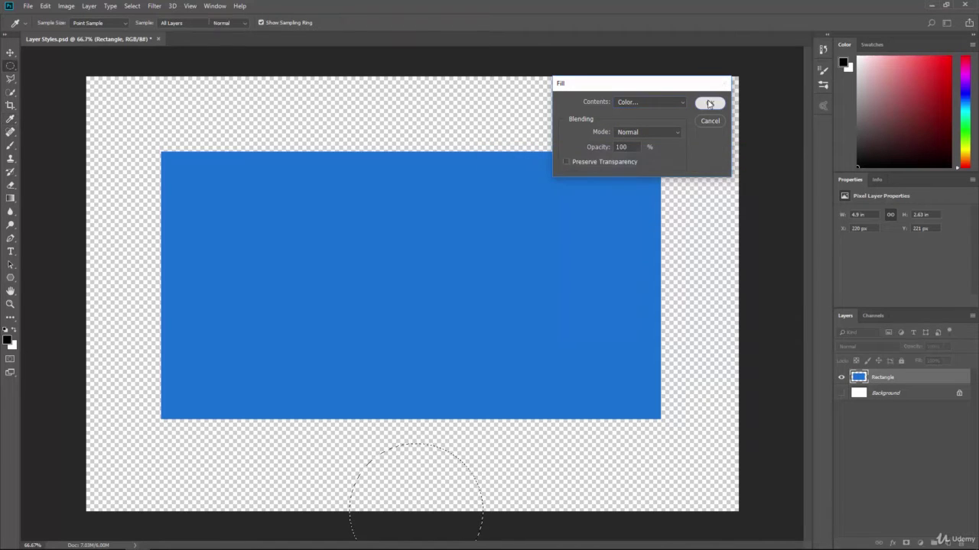
pyautogui.click(710, 104)
pyautogui.hotkey('ctrl', 'd')
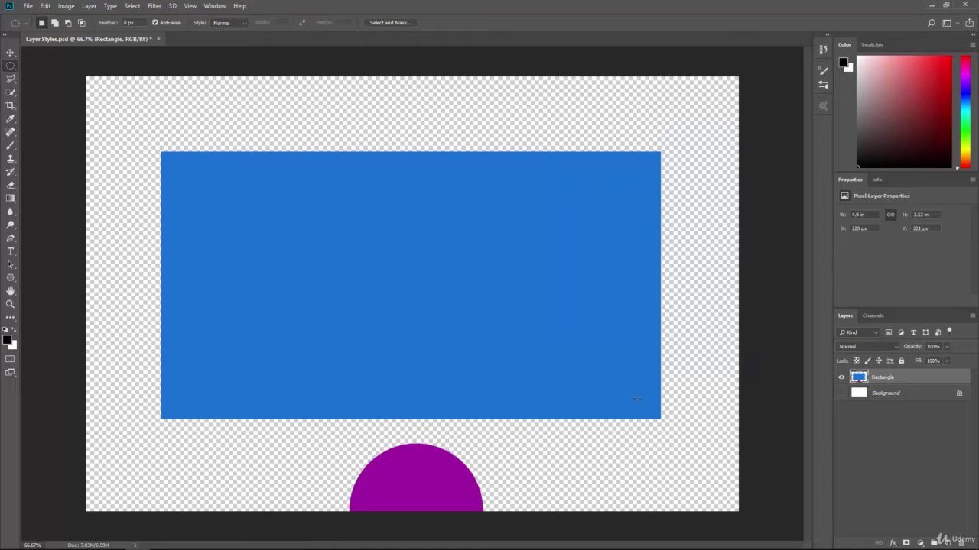
# Toggle the Rectangle layer's visibility off and on, and rename the layer as Shapes
pyautogui.click(842, 378)
pyautogui.click(841, 377)
pyautogui.doubleClick(881, 378)
pyautogui.write('Shapes')
pyautogui.press('Return')
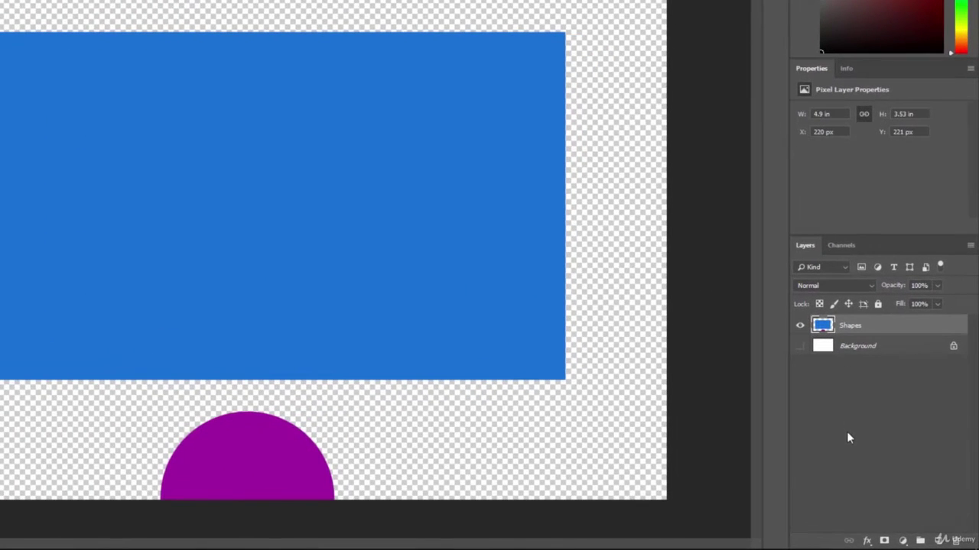
# Add a Bevel & Emboss effect to the Shapes layer and move the Layer Style dialog clear of the lower artwork
pyautogui.click(867, 542)
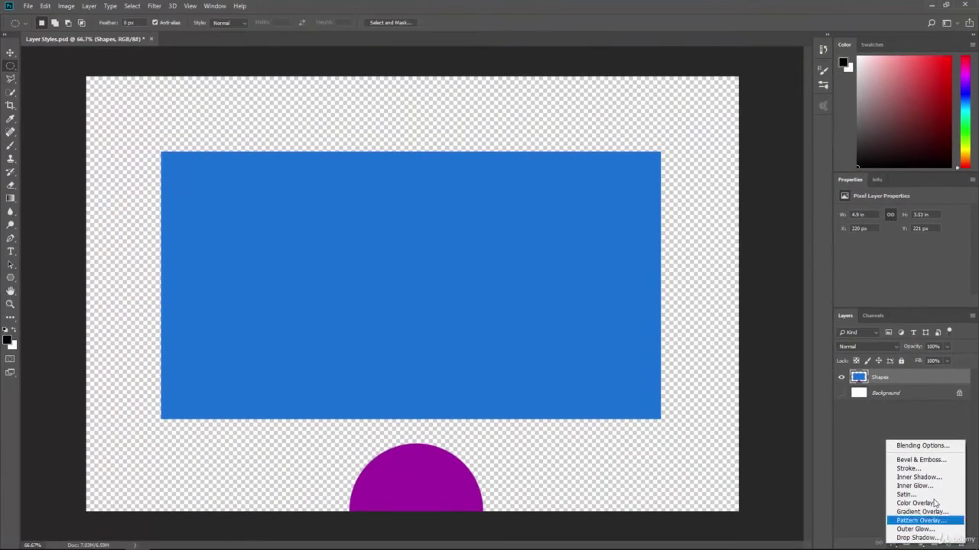
pyautogui.click(921, 459)
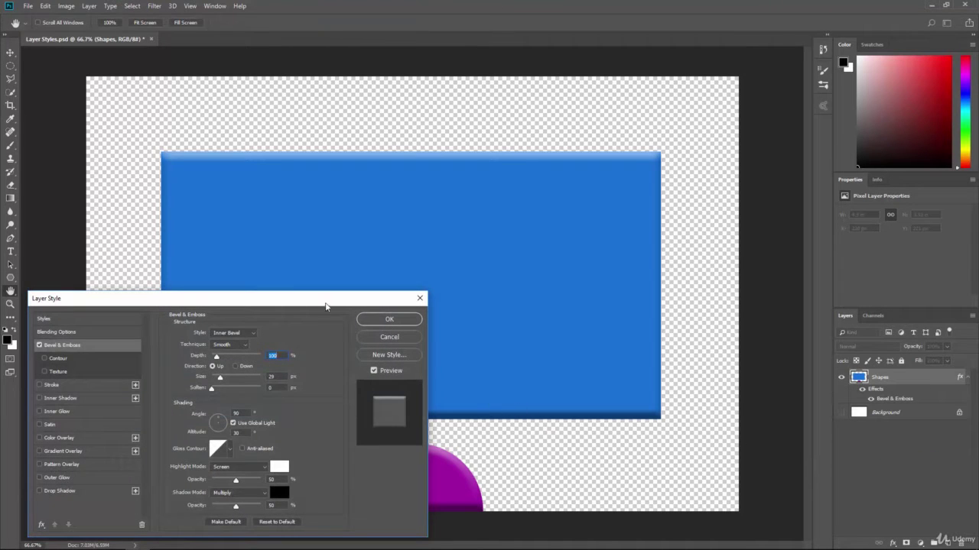
pyautogui.moveTo(325, 306); pyautogui.dragTo(845, 263)
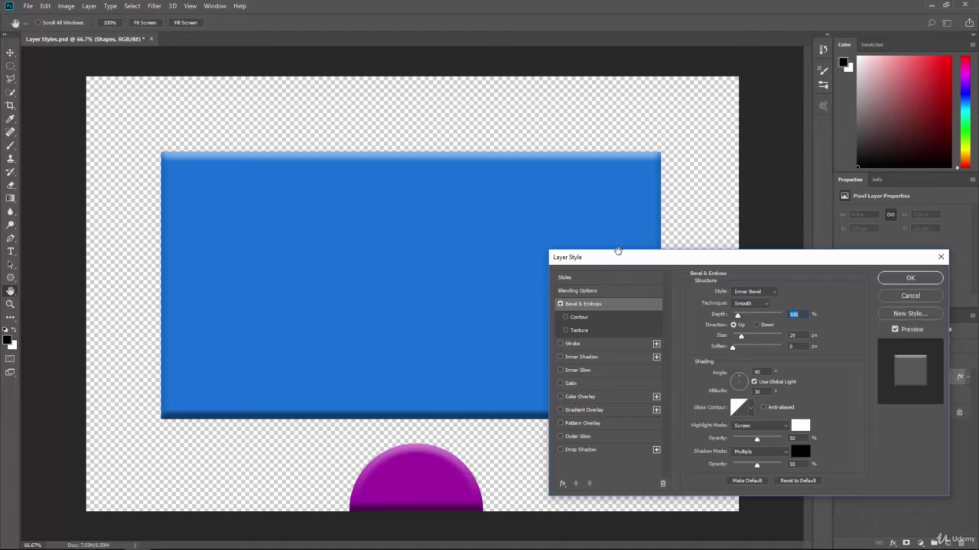
pyautogui.moveTo(797, 265); pyautogui.dragTo(638, 72)
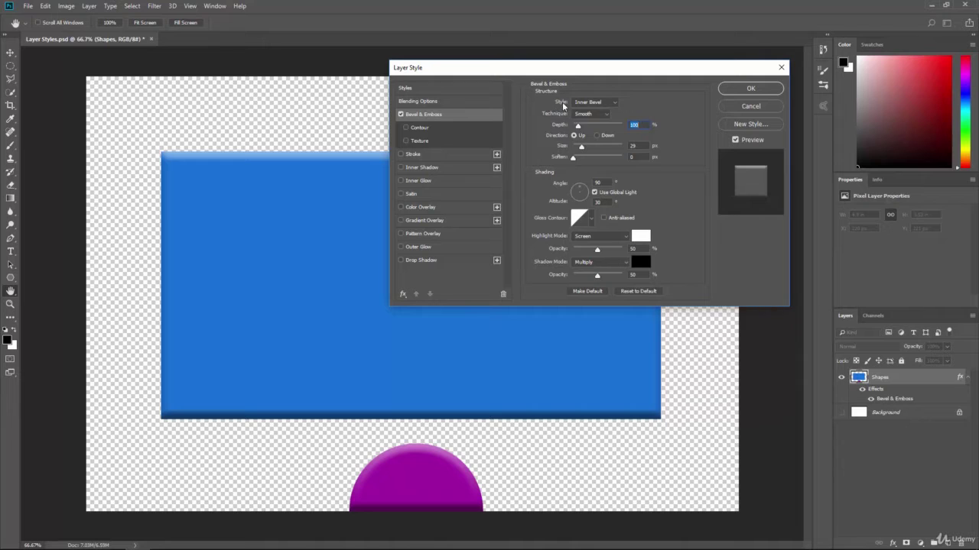
# Try the Outer Bevel style, switch the effect's style to Emboss, and set its depth to 355%
pyautogui.click(591, 105)
pyautogui.click(591, 113)
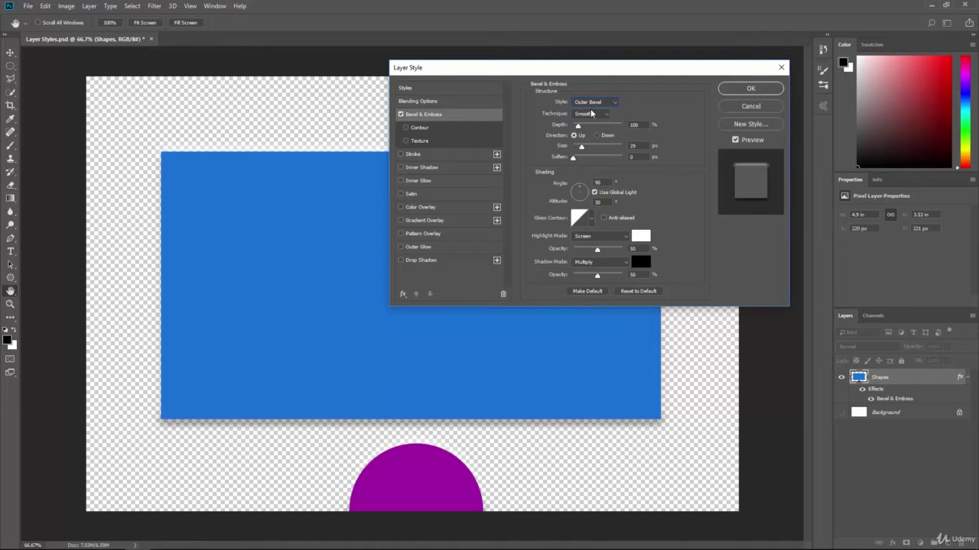
pyautogui.click(589, 106)
pyautogui.click(582, 130)
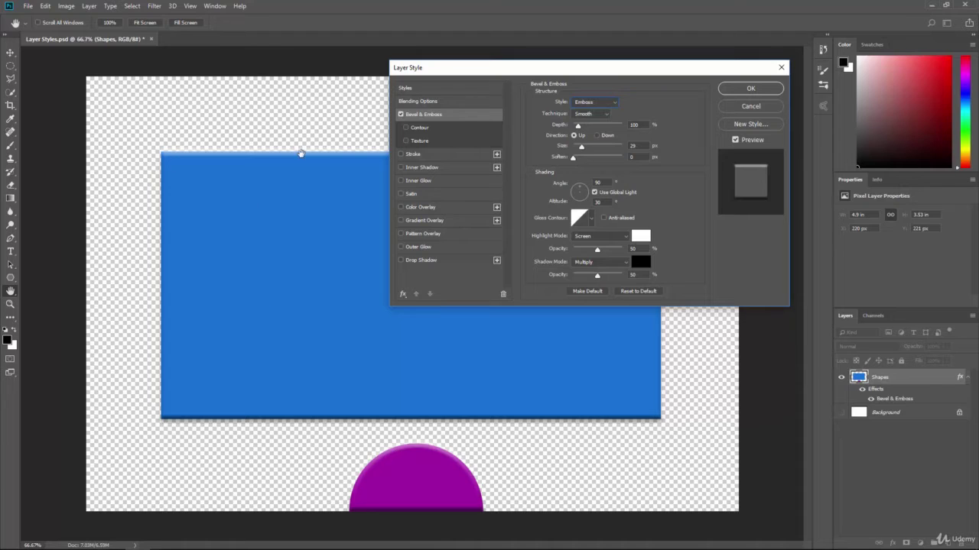
pyautogui.moveTo(579, 130); pyautogui.dragTo(589, 126)
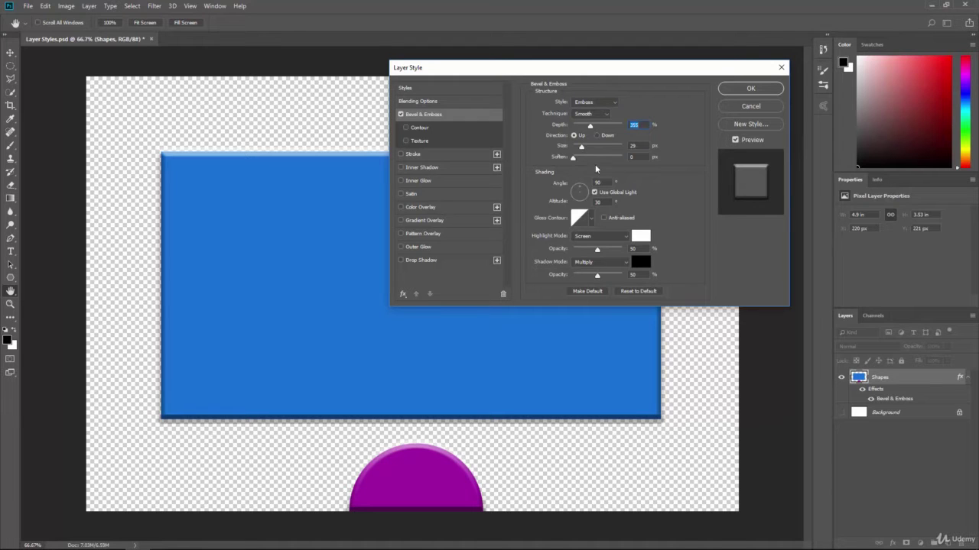
# Keep the emboss direction Up, set size 40 px and soften 6 px, and set the light to angle 38° and altitude 32°
pyautogui.click(596, 136)
pyautogui.click(573, 135)
pyautogui.moveTo(595, 153)
pyautogui.mouseDown()
pyautogui.moveTo(577, 150)
pyautogui.moveTo(577, 170)
pyautogui.moveTo(586, 150)
pyautogui.mouseUp()
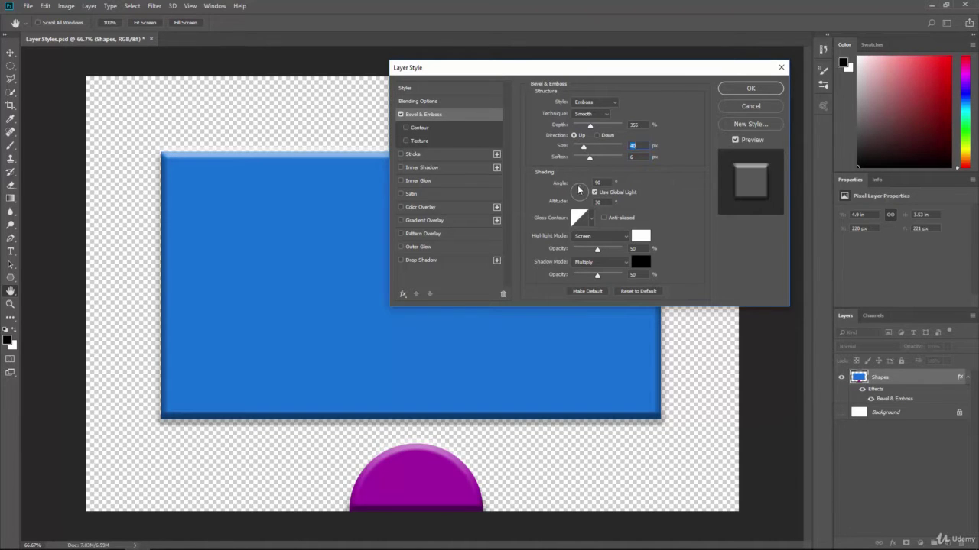
pyautogui.moveTo(578, 191)
pyautogui.mouseDown()
pyautogui.moveTo(586, 198)
pyautogui.moveTo(587, 187)
pyautogui.mouseUp()
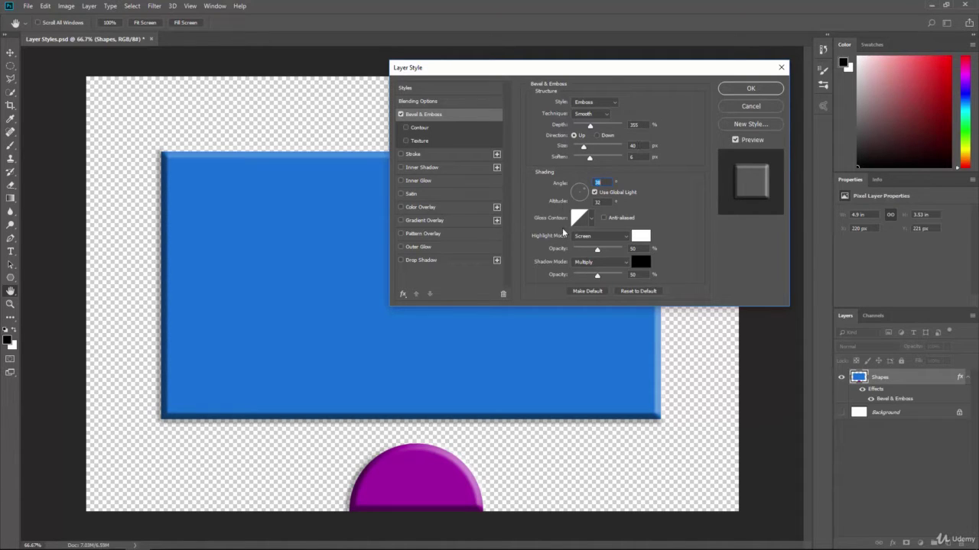
# Enable Contour for the bevel, preview the single-peak contour preset, and return to the straight diagonal one
pyautogui.click(419, 127)
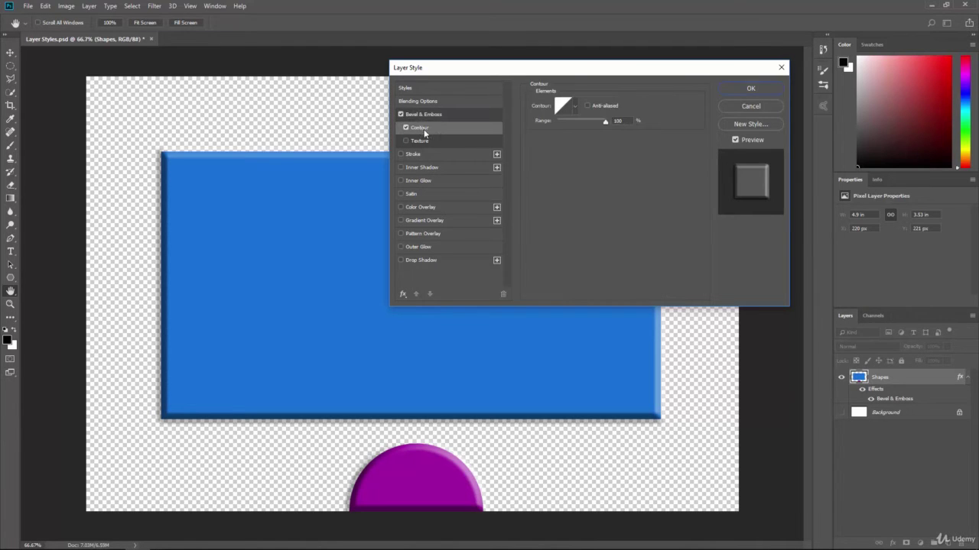
pyautogui.click(575, 110)
pyautogui.click(531, 130)
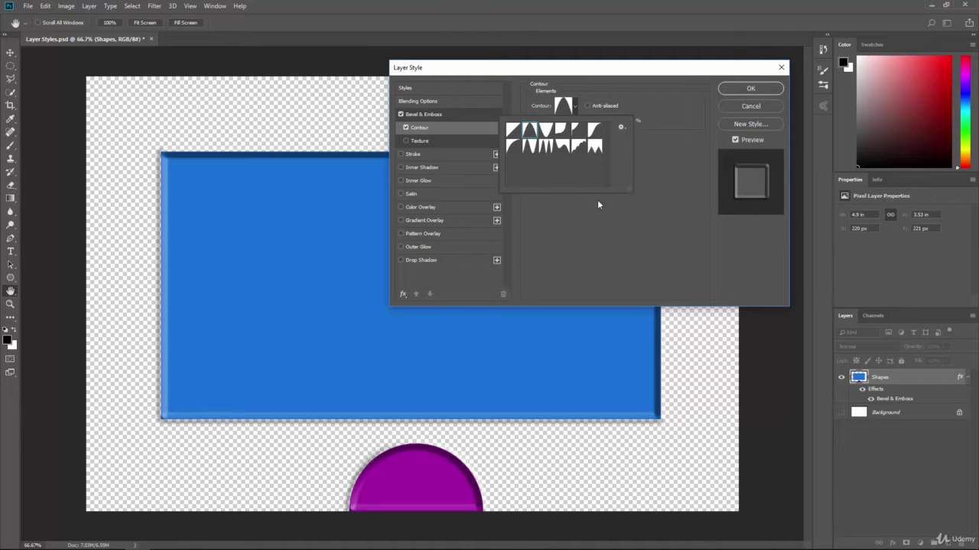
pyautogui.click(513, 134)
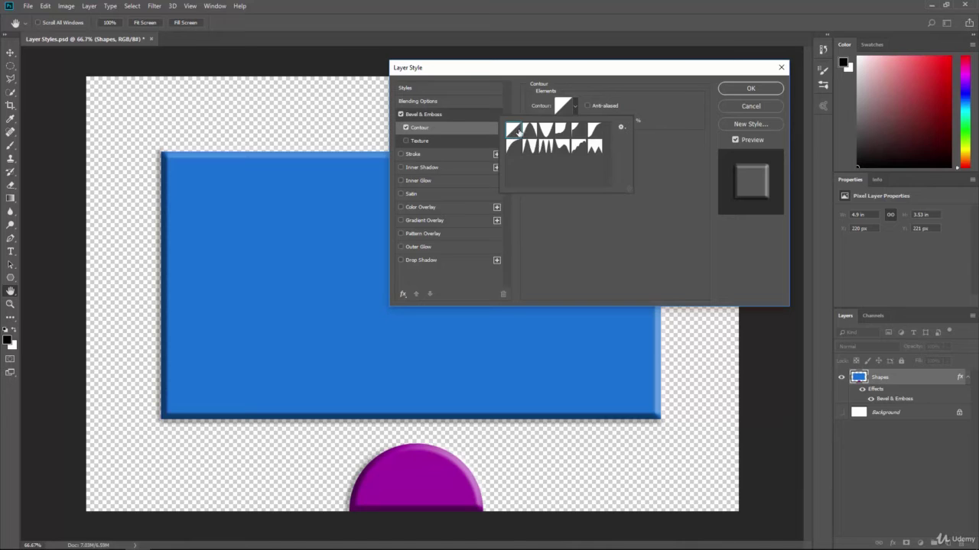
# Try several other contour presets on the bevel and restore the straight diagonal preset
pyautogui.click(529, 130)
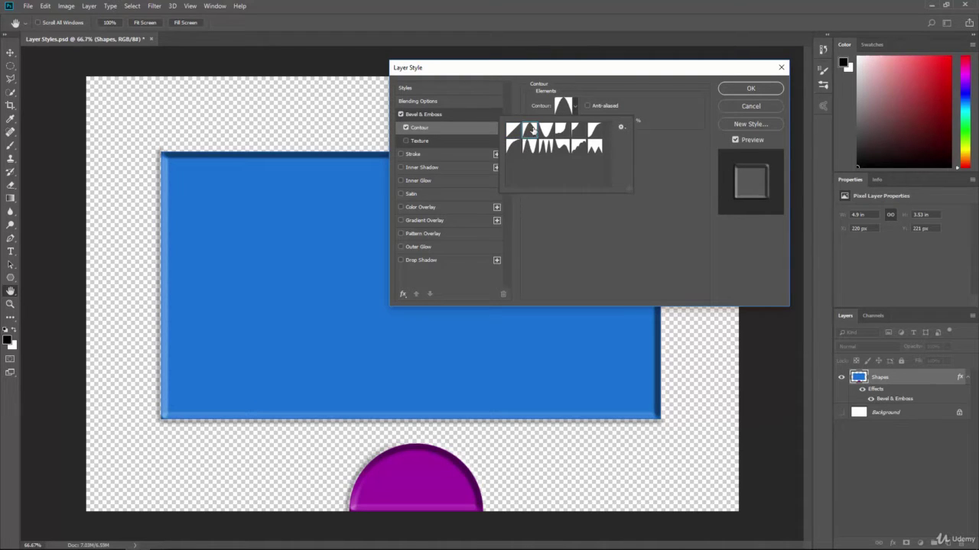
pyautogui.click(546, 130)
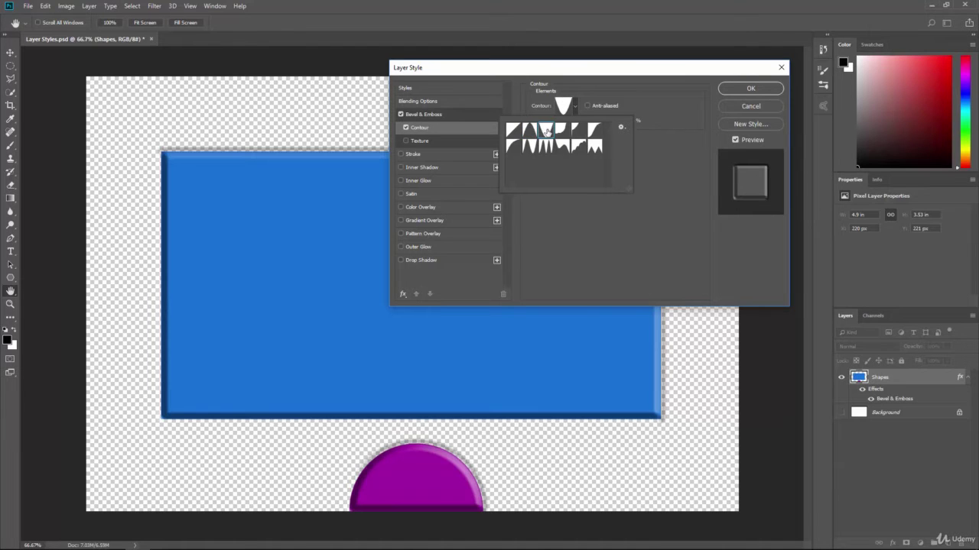
pyautogui.click(560, 130)
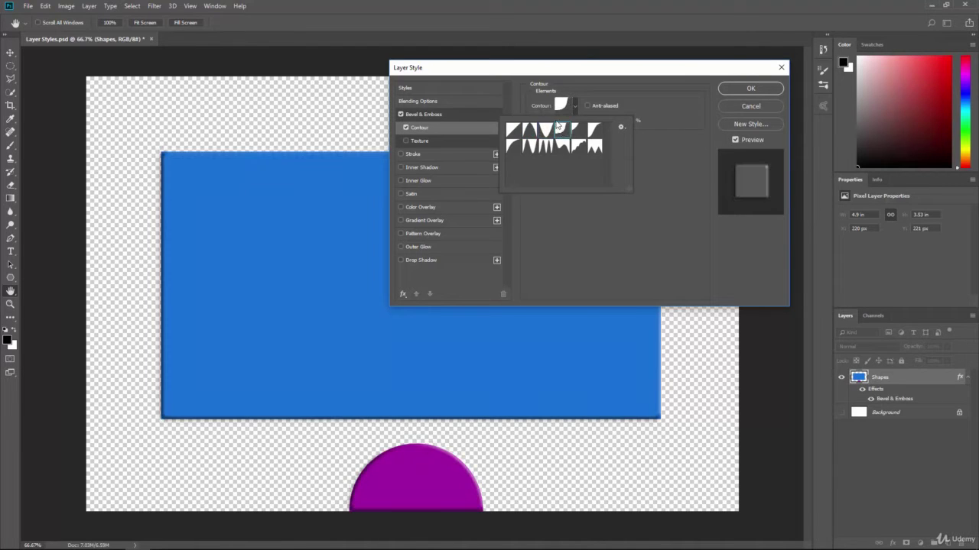
pyautogui.click(577, 131)
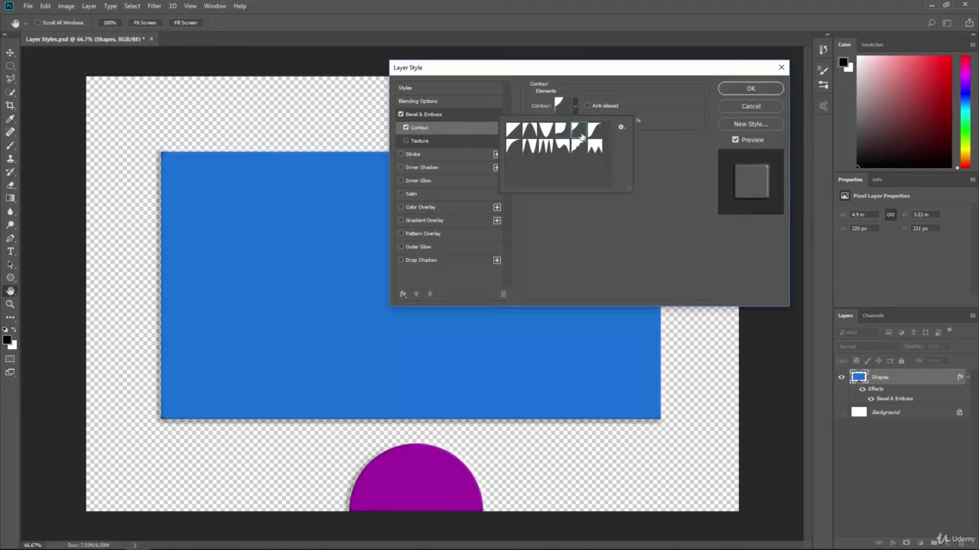
pyautogui.click(595, 136)
pyautogui.click(596, 148)
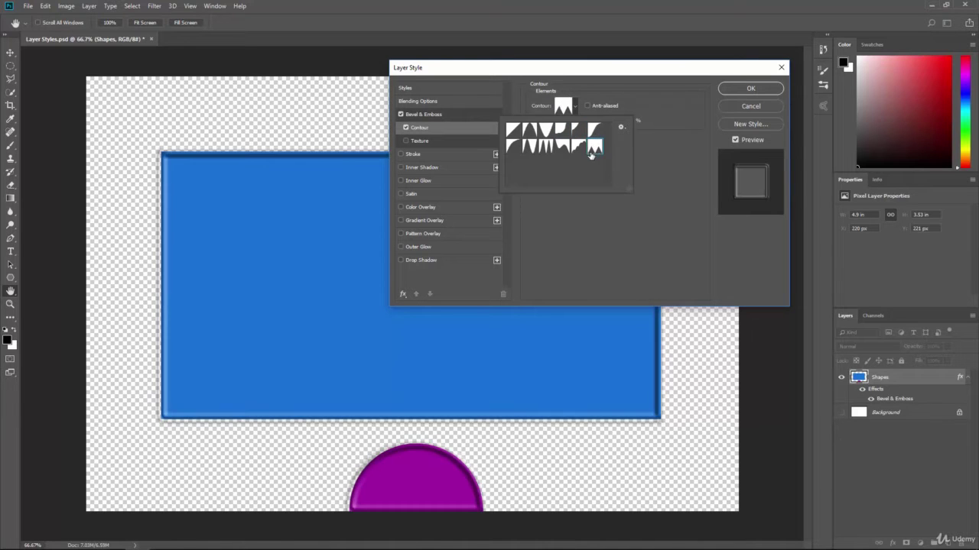
pyautogui.click(579, 147)
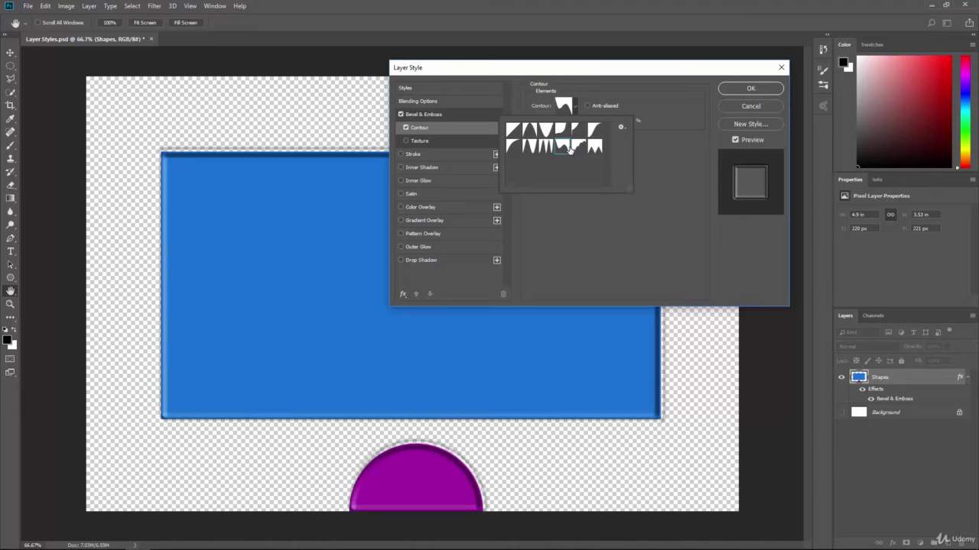
pyautogui.click(514, 134)
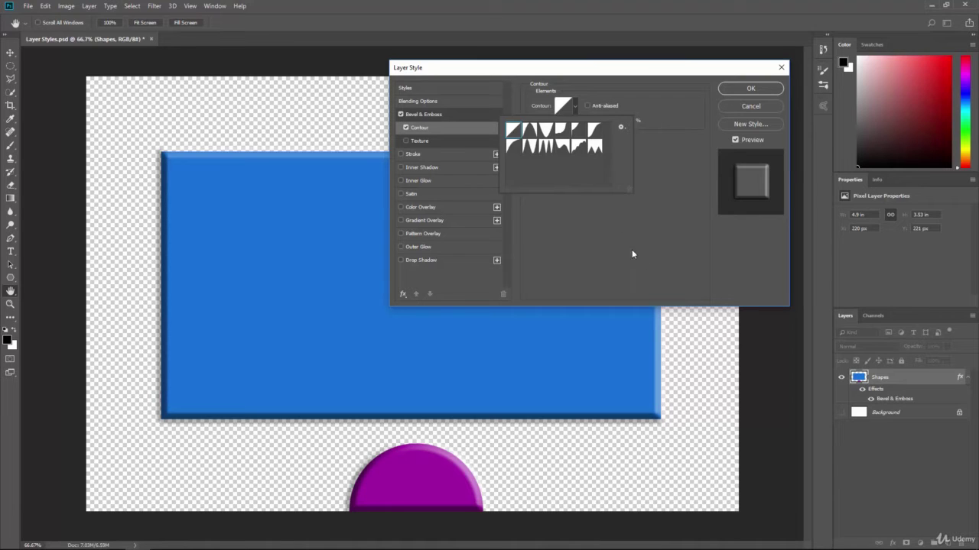
pyautogui.click(575, 109)
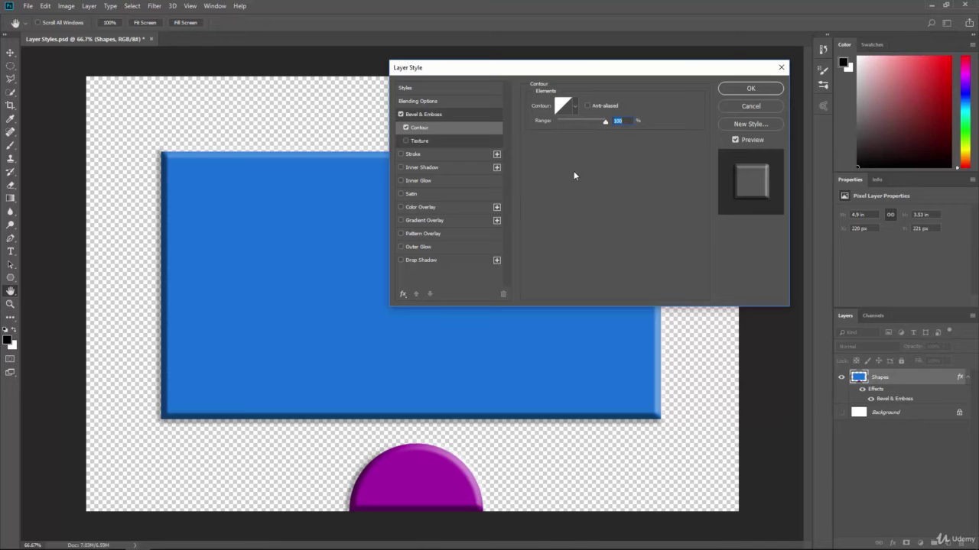
# Disable the bevel's Contour and enable Texture with the high-contrast black-and-white mottled pattern
pyautogui.click(406, 127)
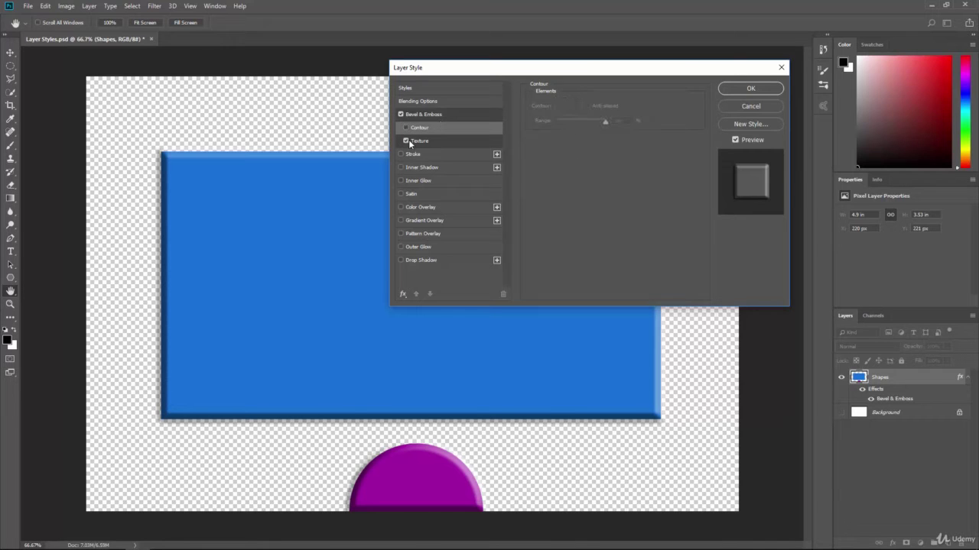
pyautogui.click(407, 141)
pyautogui.click(424, 141)
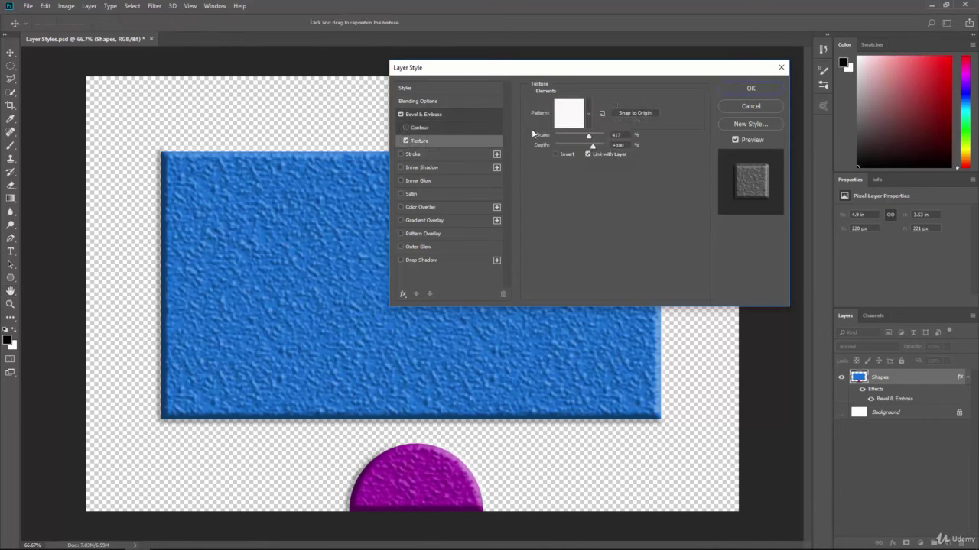
pyautogui.click(581, 120)
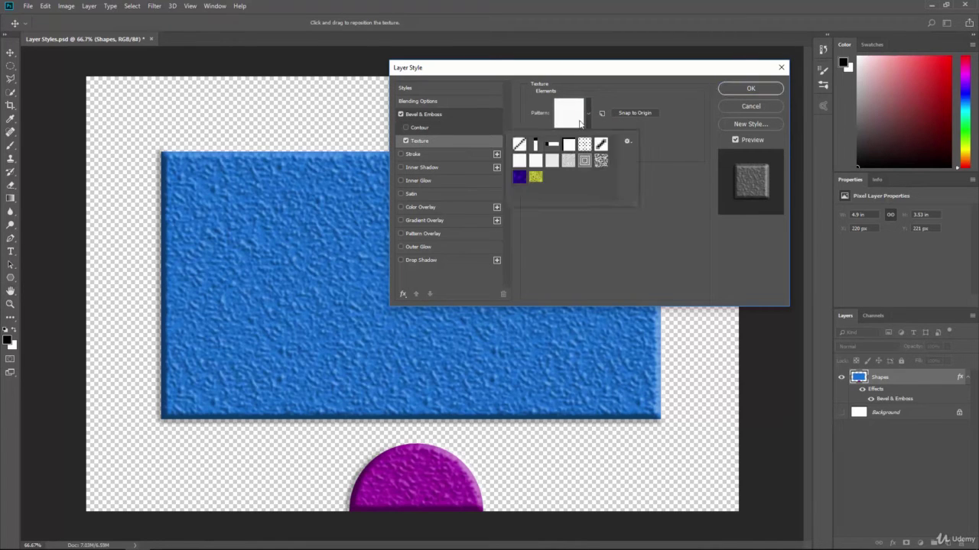
pyautogui.click(603, 161)
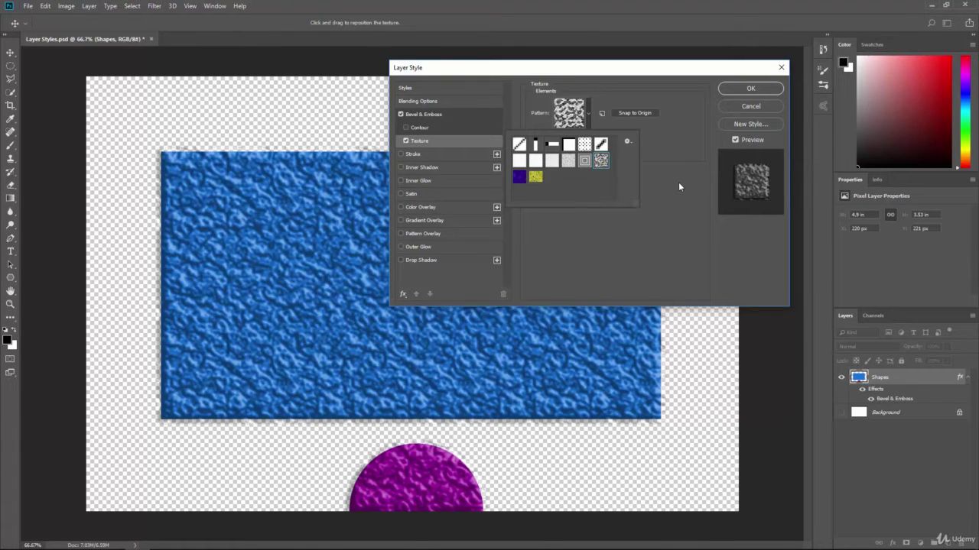
pyautogui.click(678, 182)
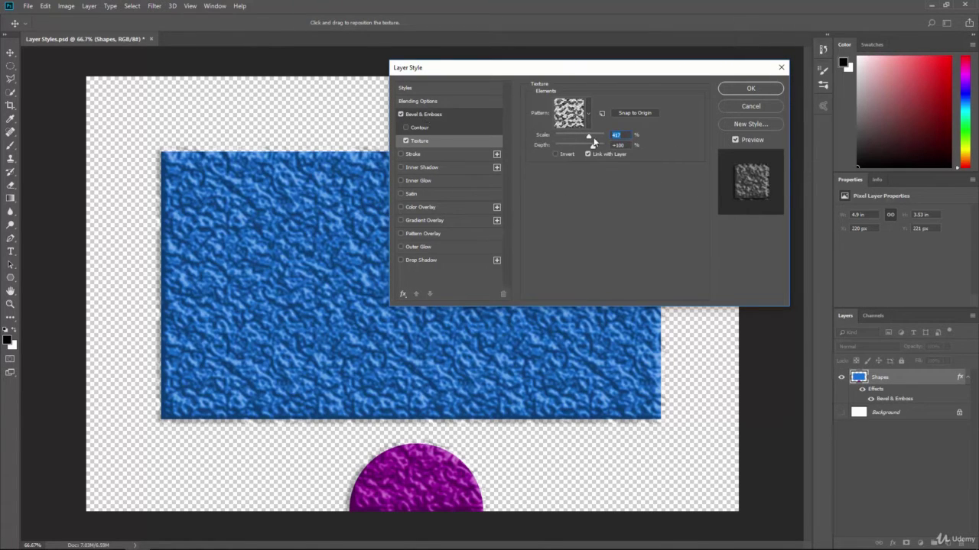
# Lower the texture's scale, reduce its depth to near zero, try Invert, and switch Texture off
pyautogui.moveTo(591, 137); pyautogui.dragTo(578, 157)
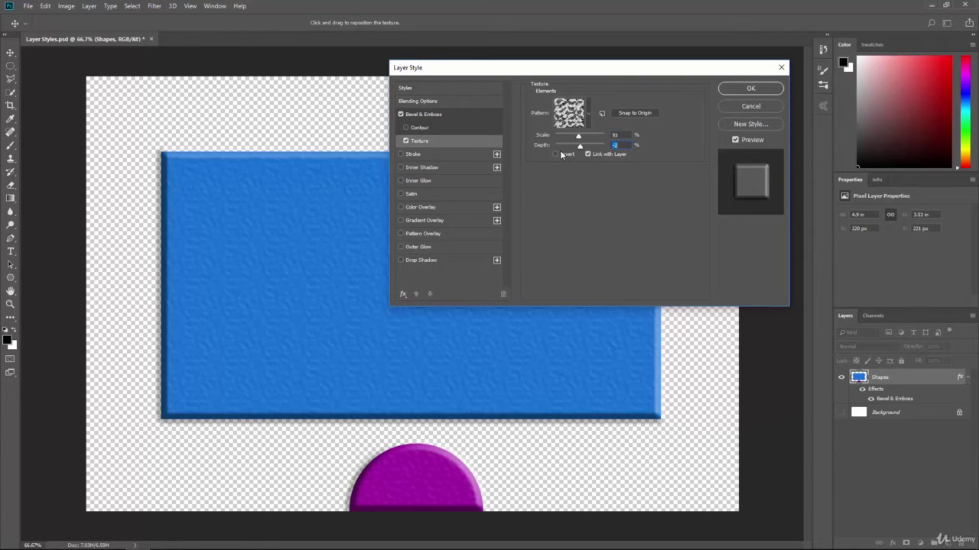
pyautogui.click(561, 155)
pyautogui.click(406, 140)
pyautogui.click(407, 127)
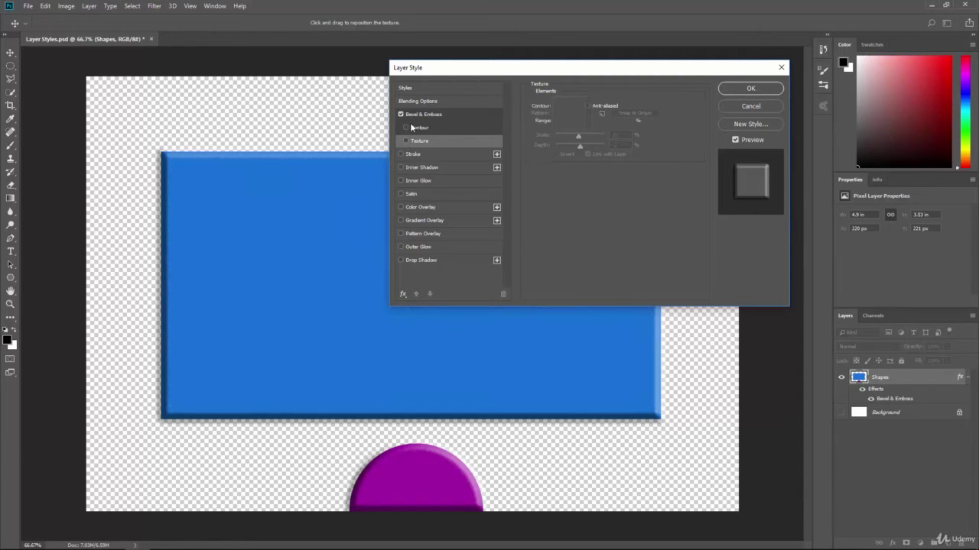
# Review the Contour option, leave it off, and disable the Bevel & Emboss effect on the Shapes layer
pyautogui.click(414, 116)
pyautogui.click(407, 126)
pyautogui.click(406, 127)
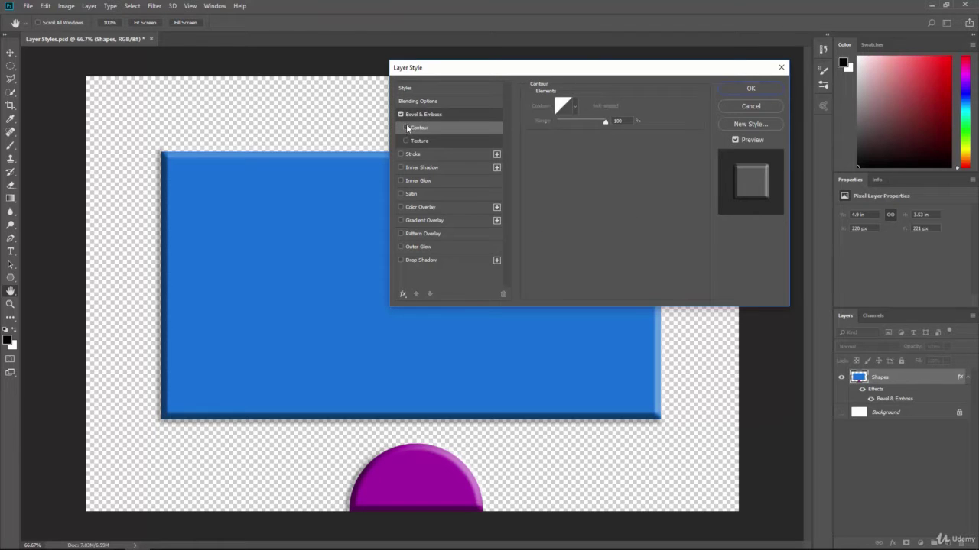
pyautogui.click(419, 116)
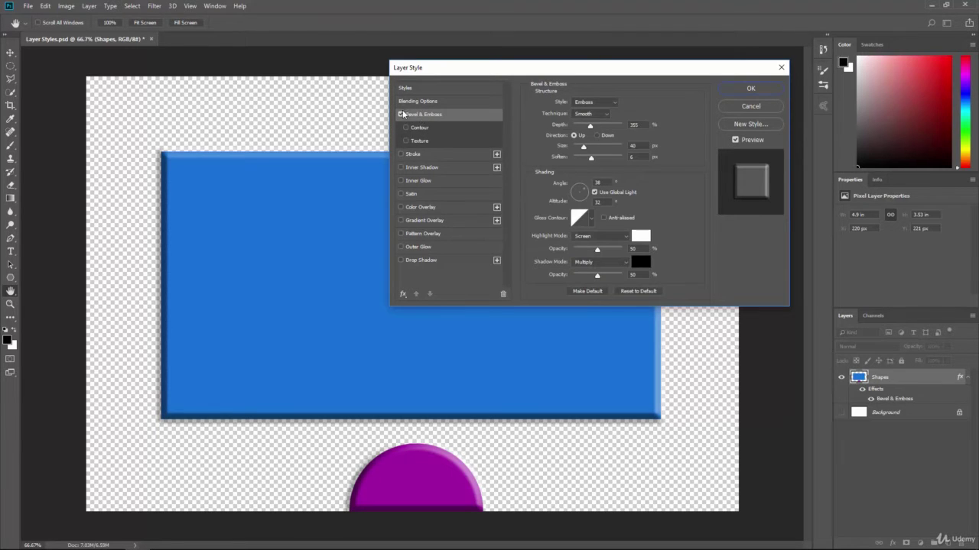
pyautogui.click(399, 114)
# Enable a Stroke on the Shapes layer with a size of 13 px and its position set to Inside
pyautogui.click(416, 154)
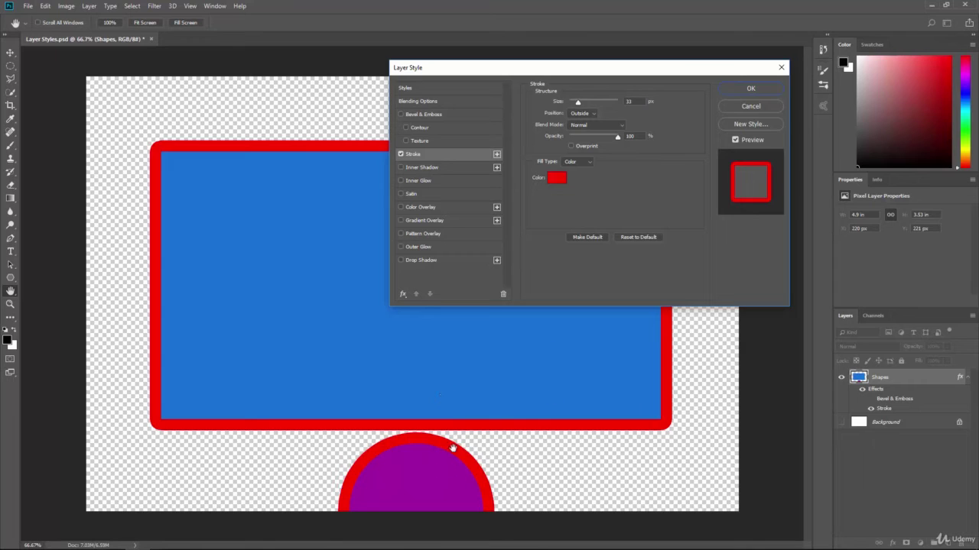
pyautogui.moveTo(578, 103); pyautogui.dragTo(555, 105)
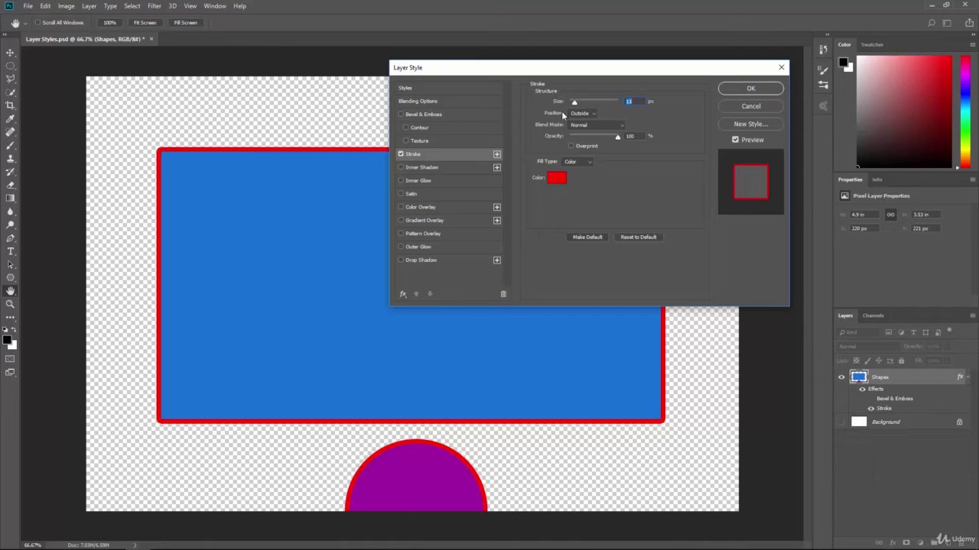
pyautogui.click(585, 111)
pyautogui.click(575, 131)
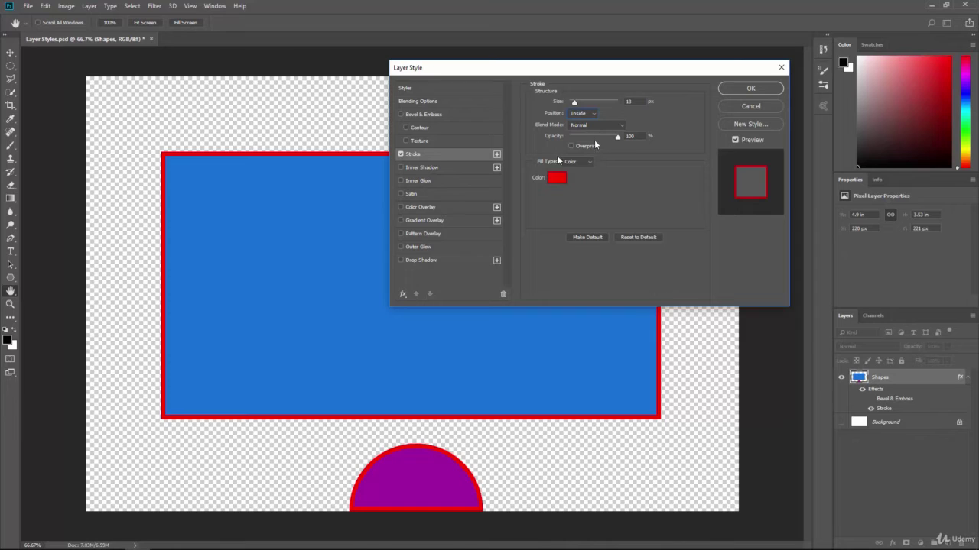
# Try a Gradient fill for the stroke, previewing the Radial style and switching to the Angle style
pyautogui.click(583, 162)
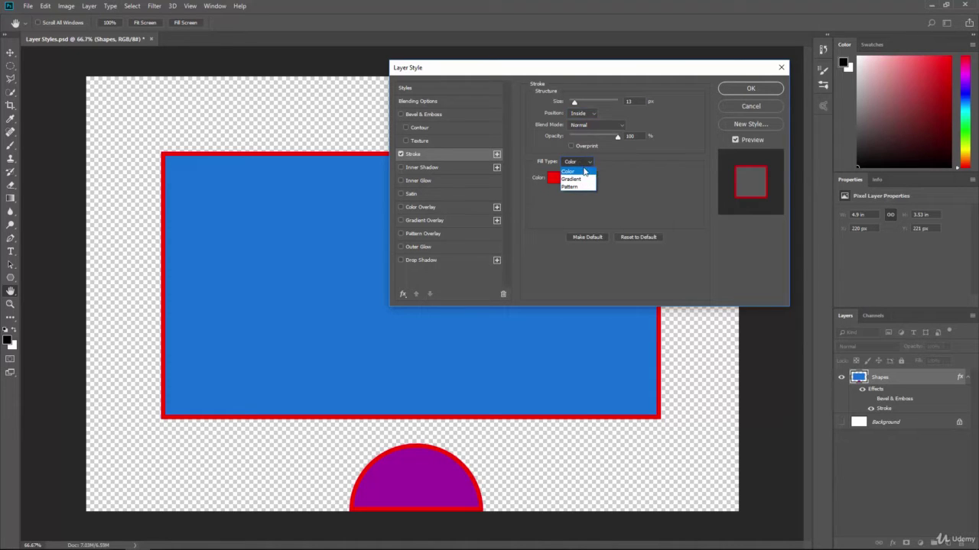
pyautogui.click(580, 180)
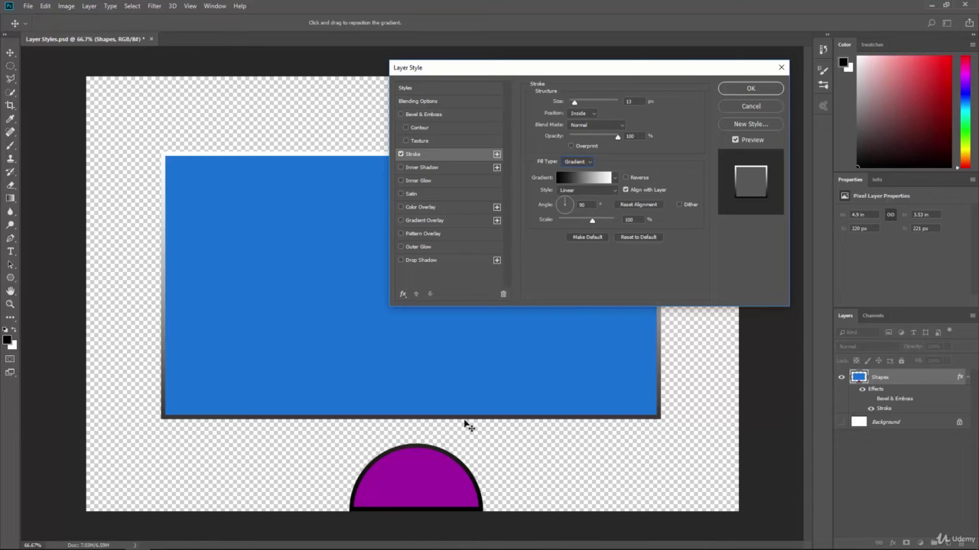
pyautogui.click(585, 190)
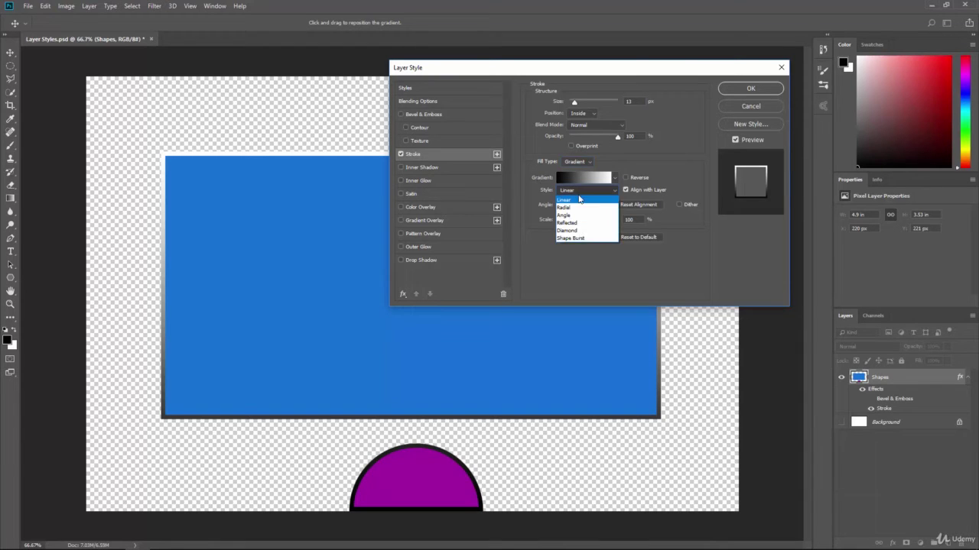
pyautogui.click(570, 206)
pyautogui.click(581, 191)
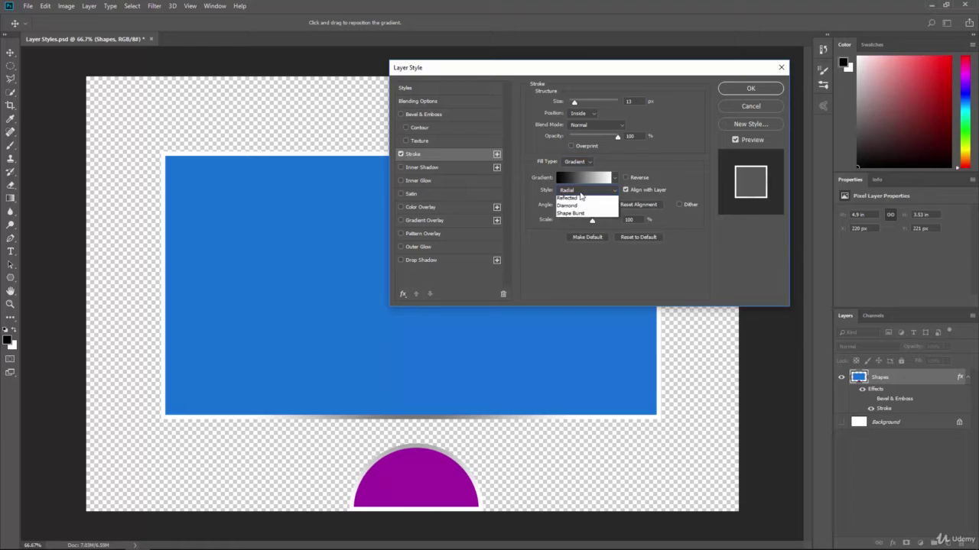
pyautogui.click(575, 221)
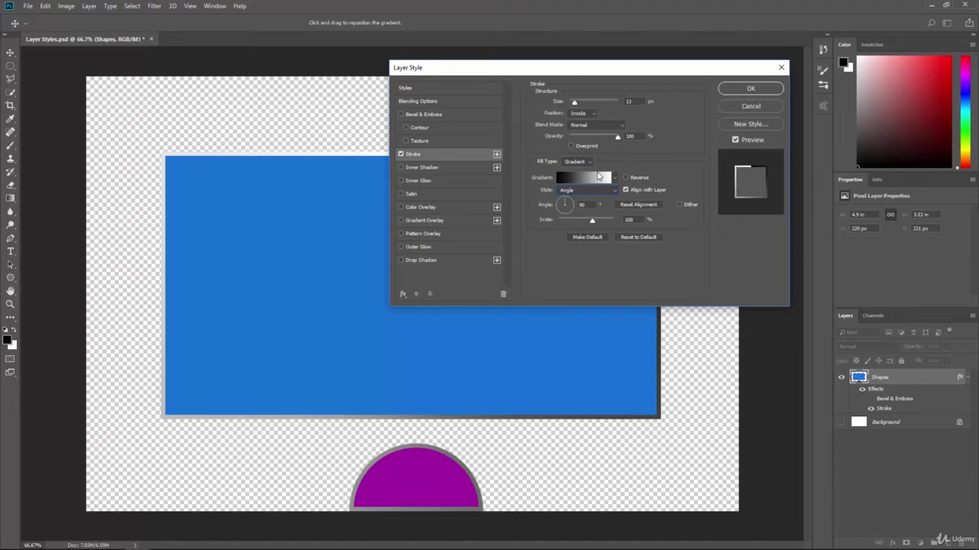
# Change the stroke's fill type to Pattern, preview the yellow pattern, and choose the dark purple one
pyautogui.click(579, 162)
pyautogui.click(578, 187)
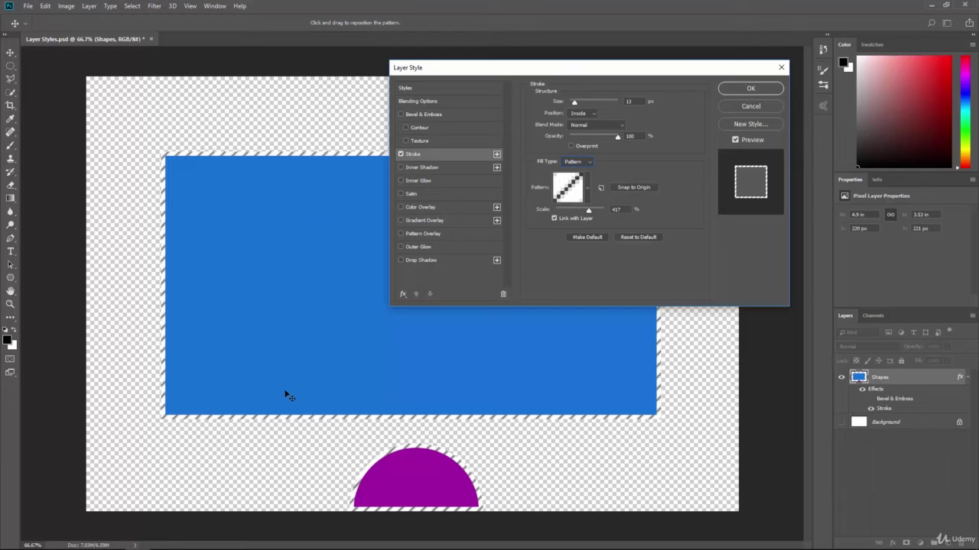
pyautogui.click(574, 191)
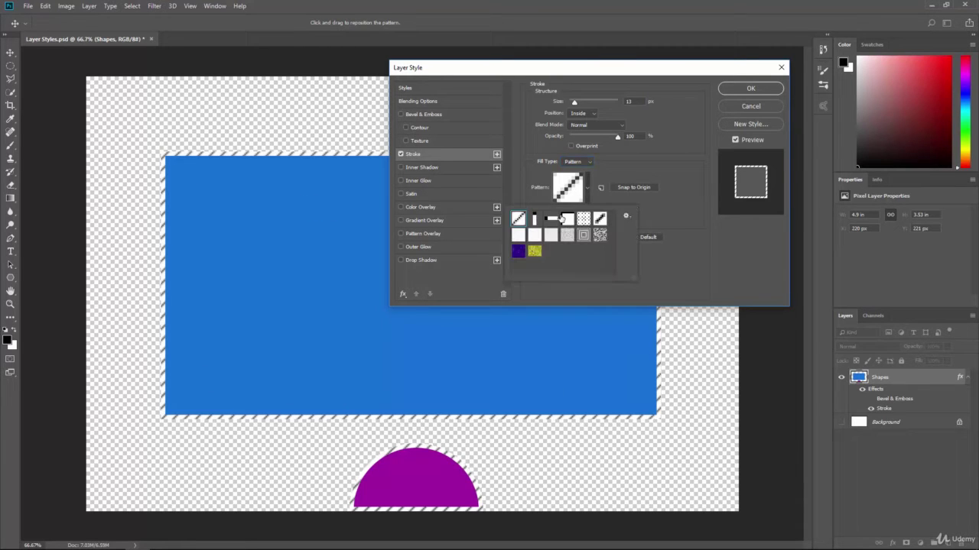
pyautogui.click(534, 253)
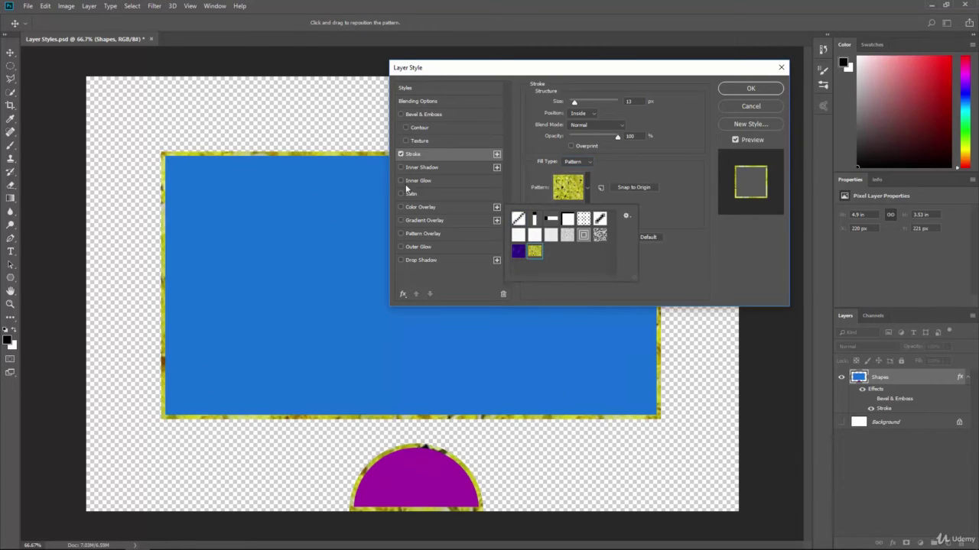
pyautogui.click(519, 252)
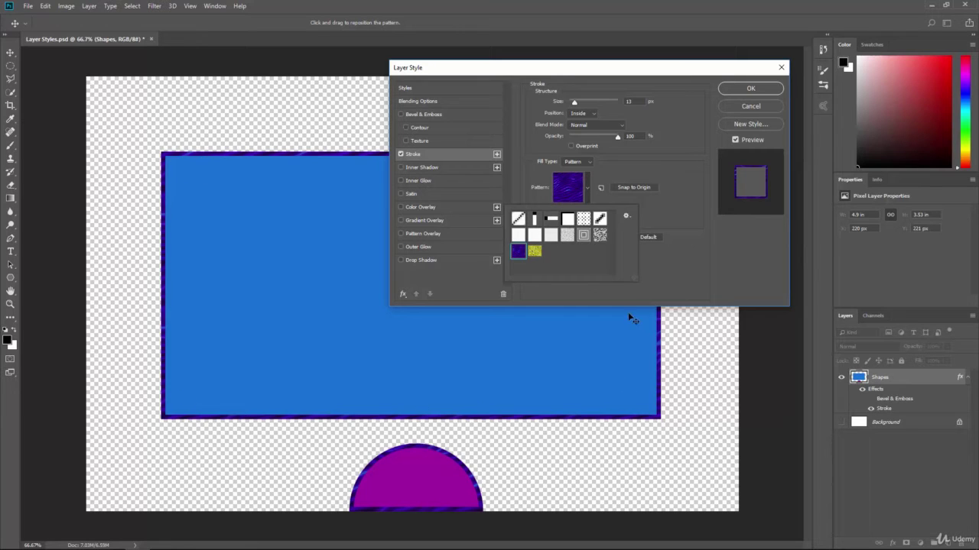
pyautogui.click(705, 272)
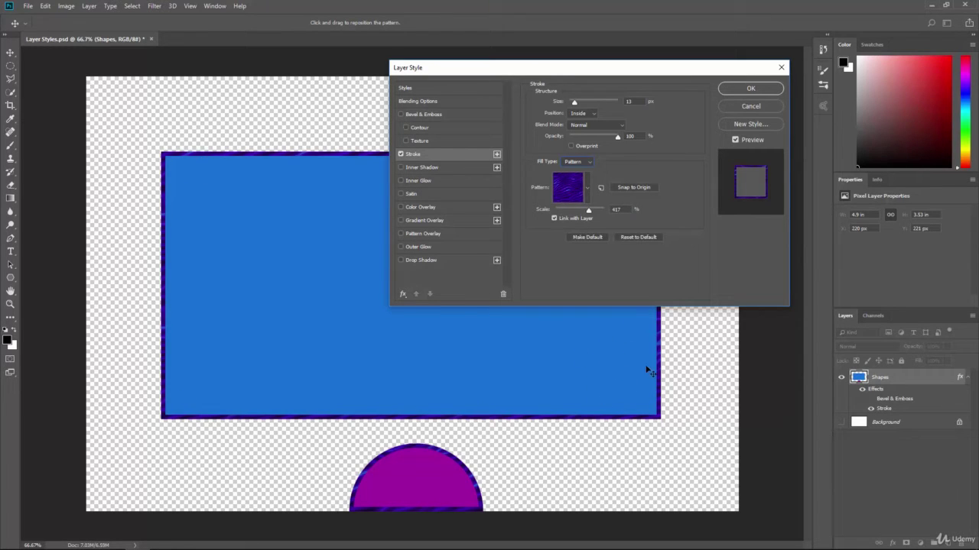
# Replace the Stroke with an Inner Shadow at 61% opacity, -34° angle, 35 px distance and 79 px size
pyautogui.click(399, 154)
pyautogui.click(400, 167)
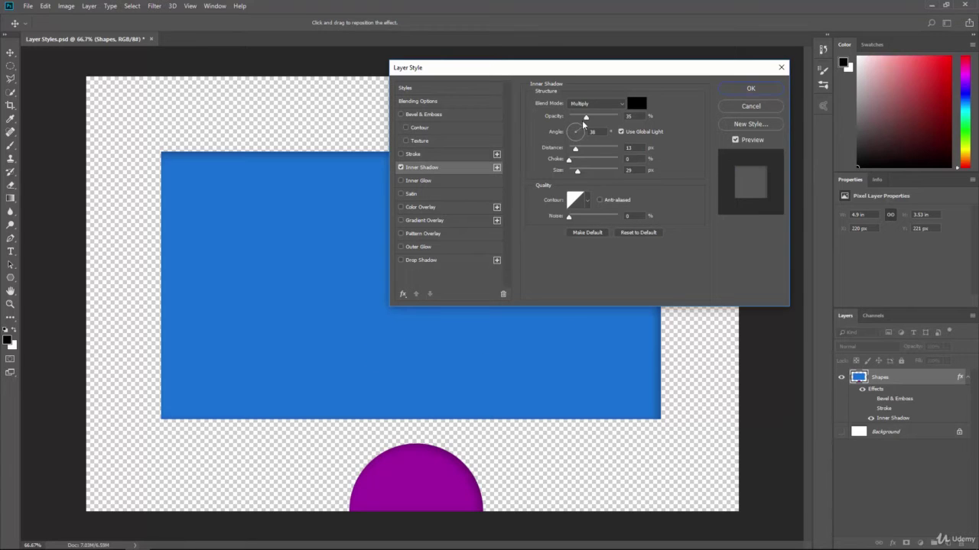
pyautogui.moveTo(585, 118); pyautogui.dragTo(600, 119)
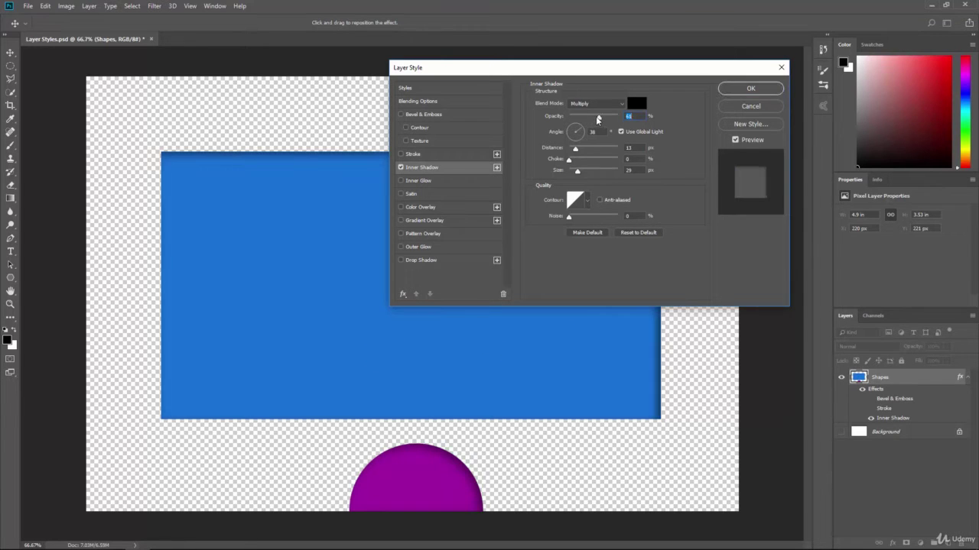
pyautogui.click(581, 135)
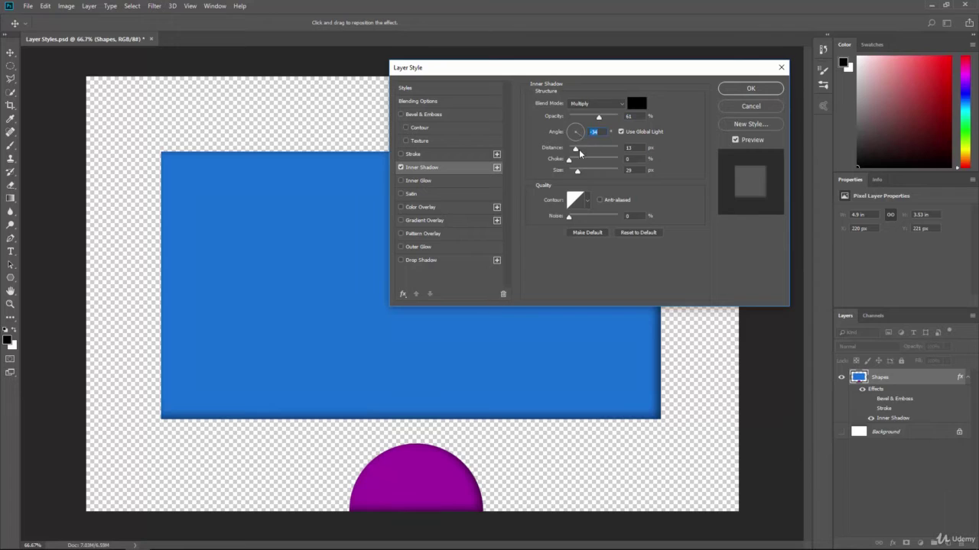
pyautogui.moveTo(575, 150); pyautogui.dragTo(586, 175)
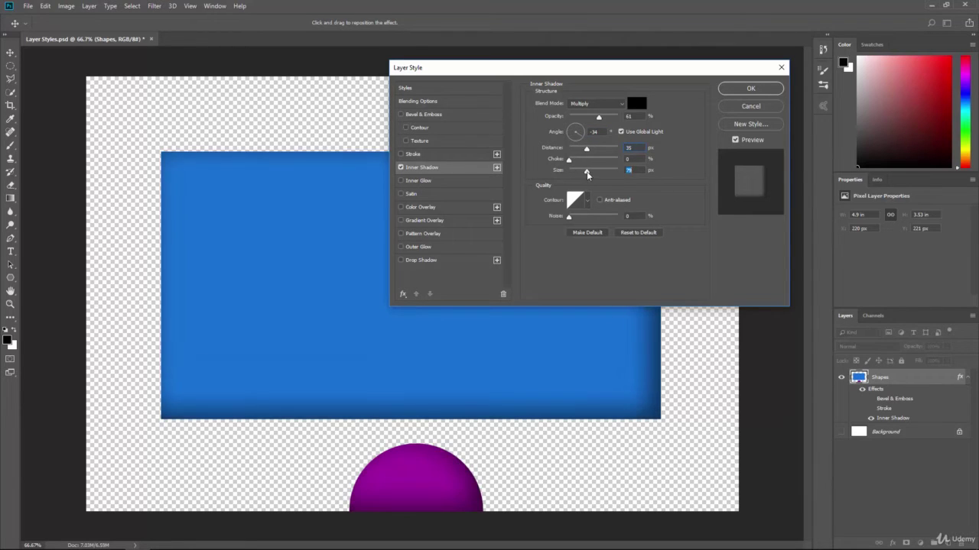
# Turn off the Inner Shadow, enable Inner Glow on the shapes, and adjust the glow's settings
pyautogui.click(400, 167)
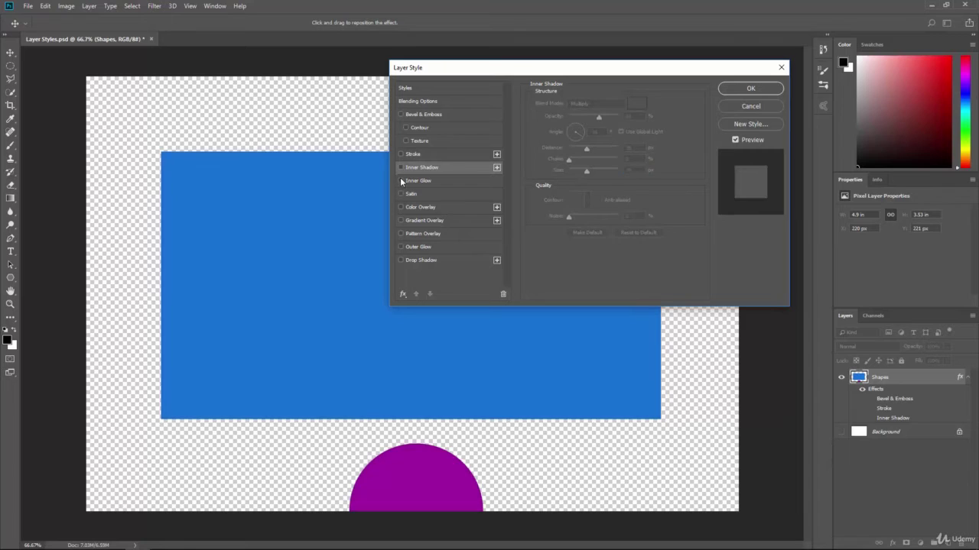
pyautogui.click(400, 180)
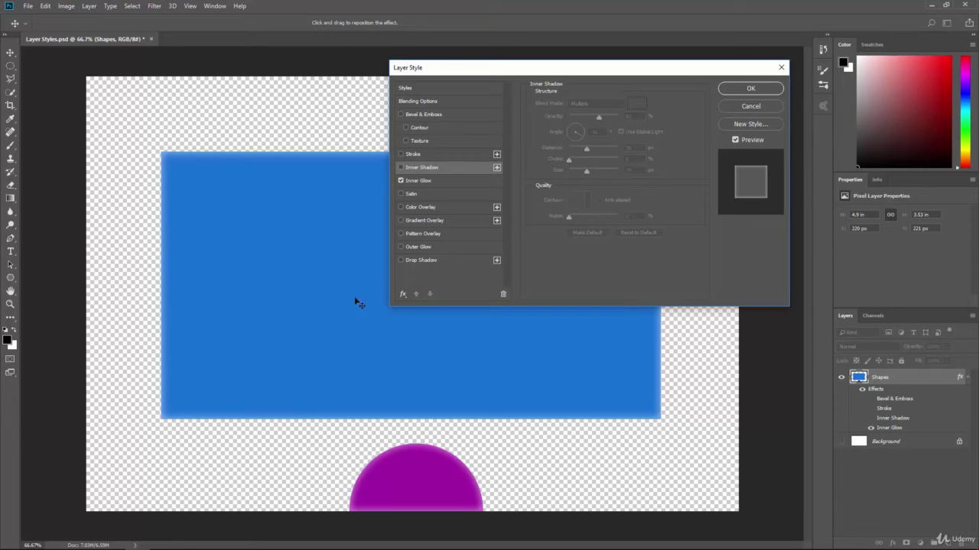
pyautogui.click(410, 181)
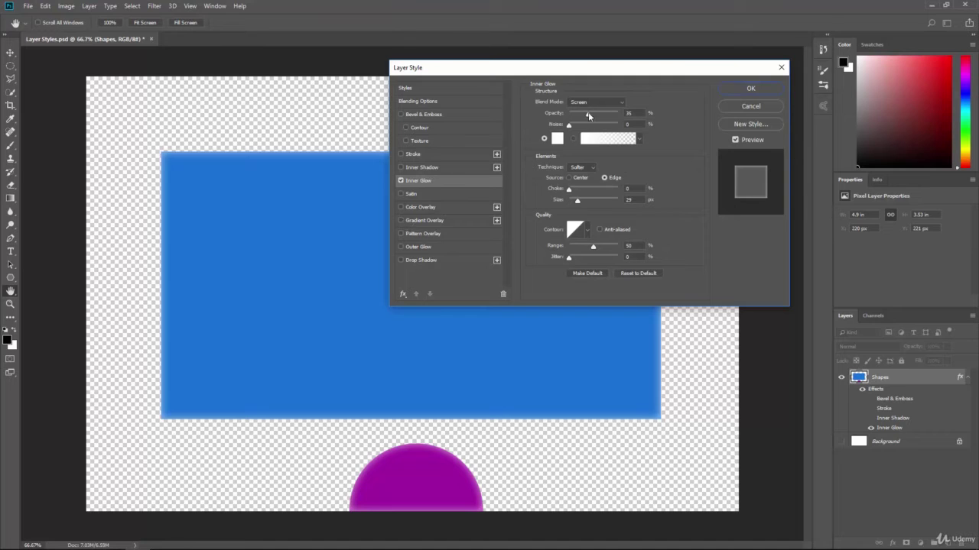
pyautogui.moveTo(586, 115)
pyautogui.mouseDown()
pyautogui.moveTo(611, 117)
pyautogui.moveTo(578, 127)
pyautogui.mouseUp()
# Turn off the Inner Glow and enable Satin with its opacity set to 61%
pyautogui.click(401, 180)
pyautogui.click(400, 194)
pyautogui.click(415, 194)
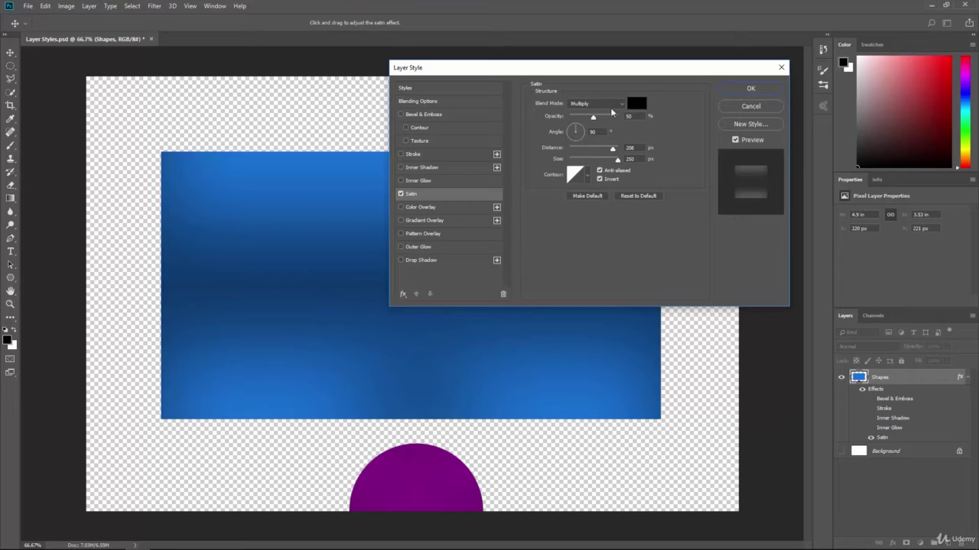
pyautogui.moveTo(594, 122)
pyautogui.mouseDown()
pyautogui.moveTo(607, 120)
pyautogui.moveTo(590, 117)
pyautogui.moveTo(598, 117)
pyautogui.mouseUp()
# Change the satin effect's color to a saturated bright red
pyautogui.click(636, 103)
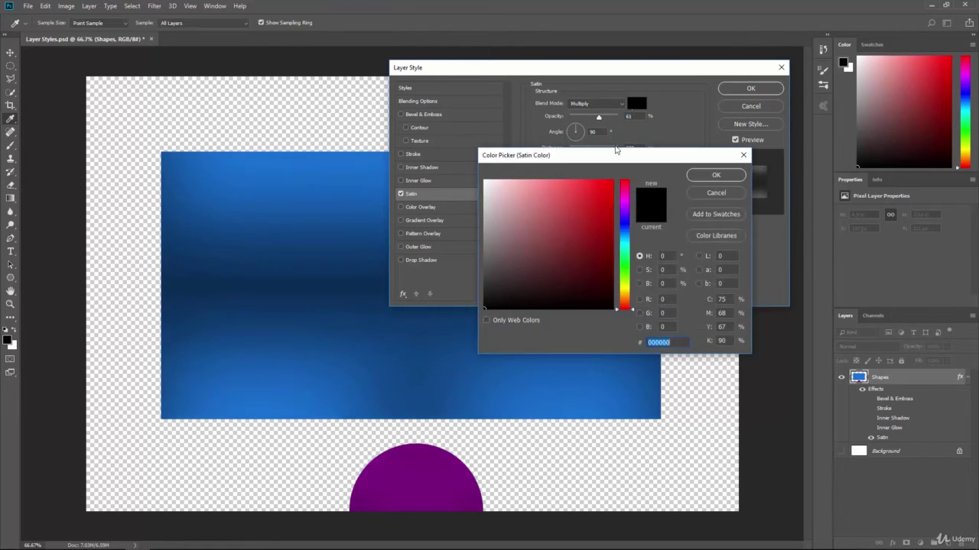
pyautogui.click(612, 185)
pyautogui.click(714, 175)
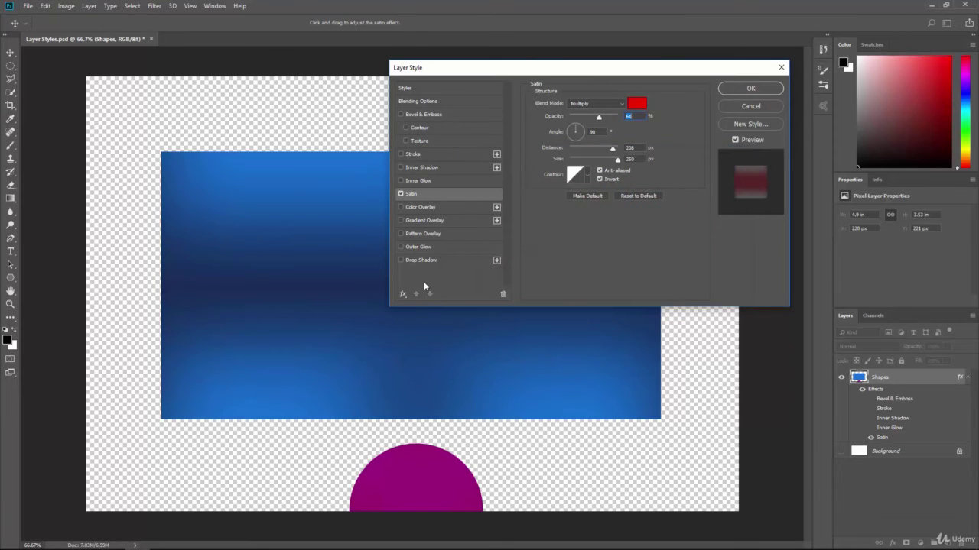
# Set the satin's opacity to 71%, its blend mode to Screen, and its angle to 113°
pyautogui.moveTo(601, 119)
pyautogui.mouseDown()
pyautogui.moveTo(619, 119)
pyautogui.moveTo(577, 116)
pyautogui.moveTo(605, 119)
pyautogui.mouseUp()
pyautogui.click(608, 104)
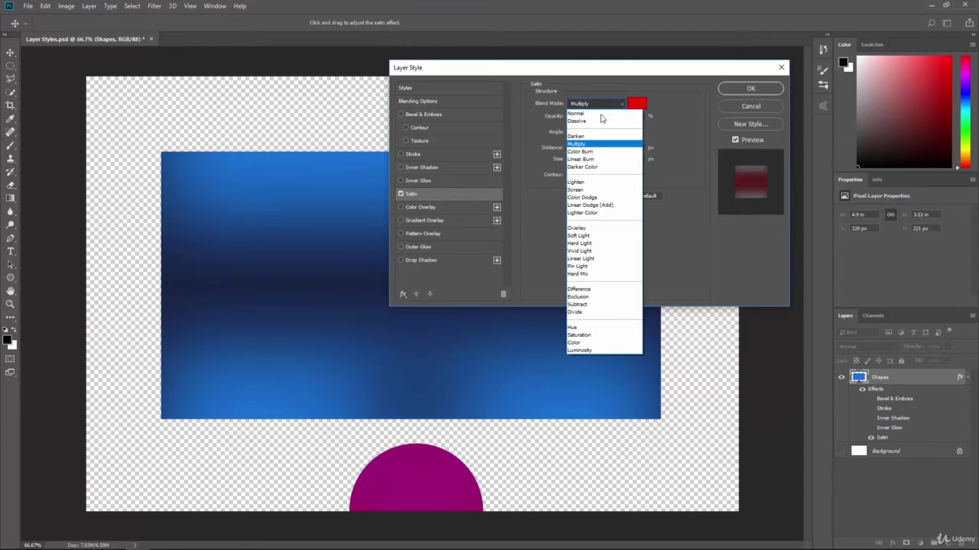
pyautogui.click(585, 190)
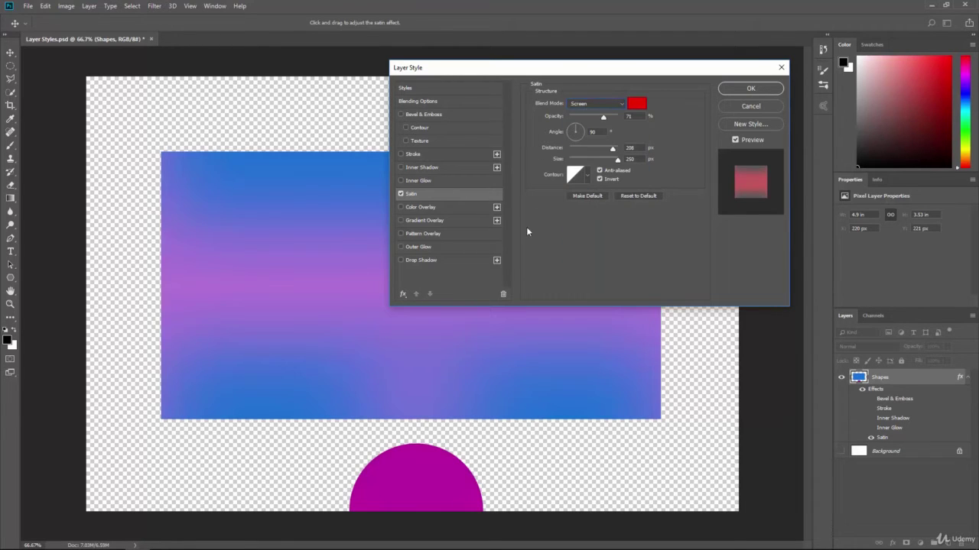
pyautogui.moveTo(577, 129); pyautogui.dragTo(575, 131)
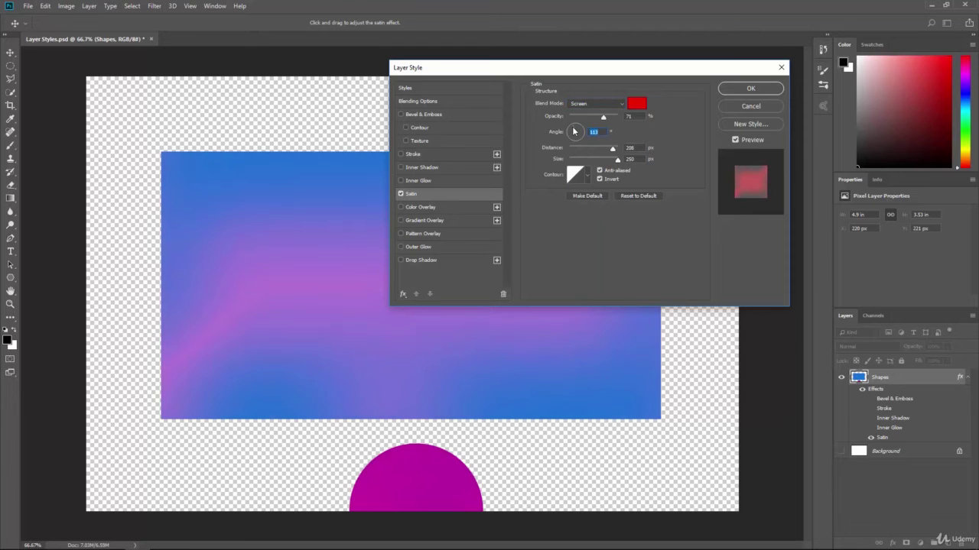
# Set the satin's angle to 121°, its distance to 104 px, and its size to 221 px
pyautogui.moveTo(550, 74); pyautogui.dragTo(644, 72)
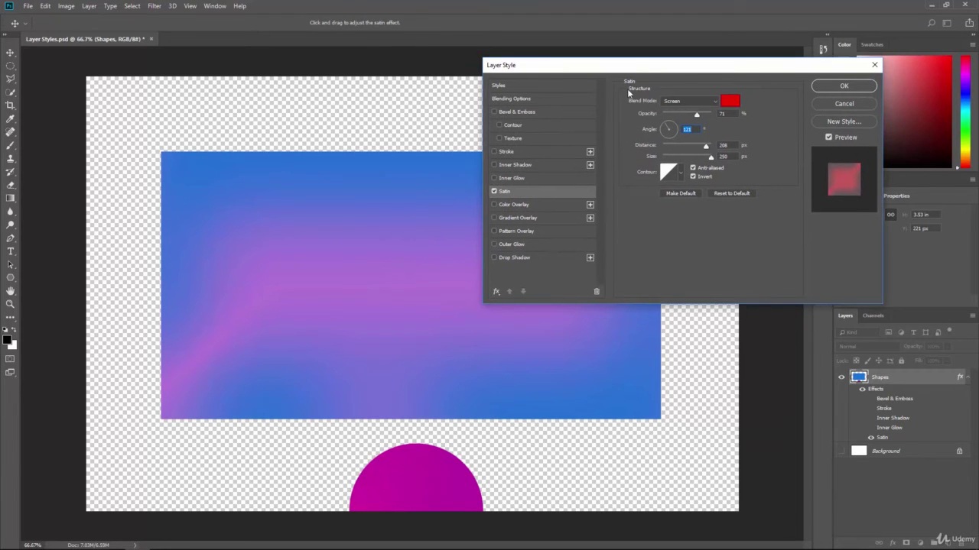
pyautogui.moveTo(705, 146)
pyautogui.mouseDown()
pyautogui.moveTo(685, 150)
pyautogui.moveTo(726, 155)
pyautogui.moveTo(684, 152)
pyautogui.moveTo(694, 156)
pyautogui.moveTo(677, 160)
pyautogui.moveTo(706, 157)
pyautogui.mouseUp()
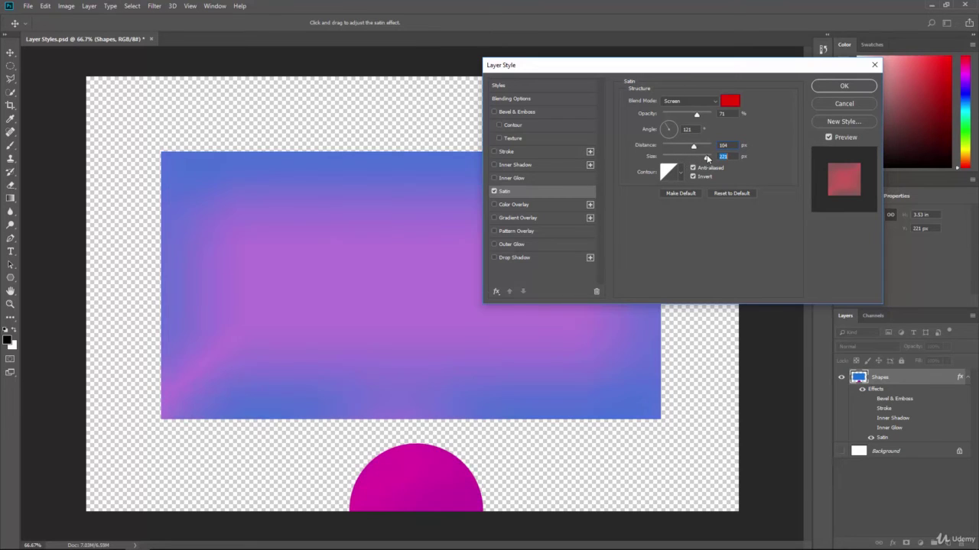
# Try several contour presets on the satin effect and settle on Gaussian
pyautogui.click(673, 176)
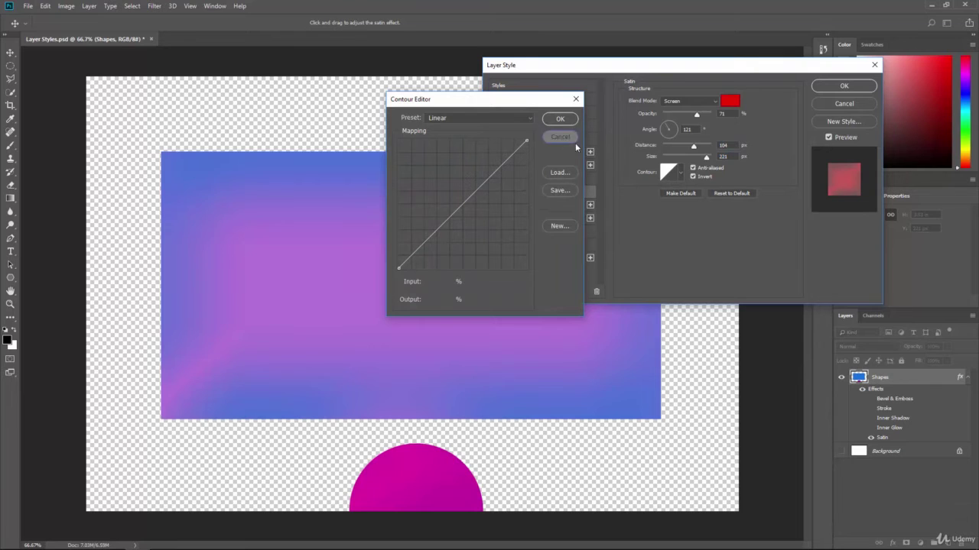
pyautogui.click(570, 140)
pyautogui.click(685, 173)
pyautogui.click(651, 197)
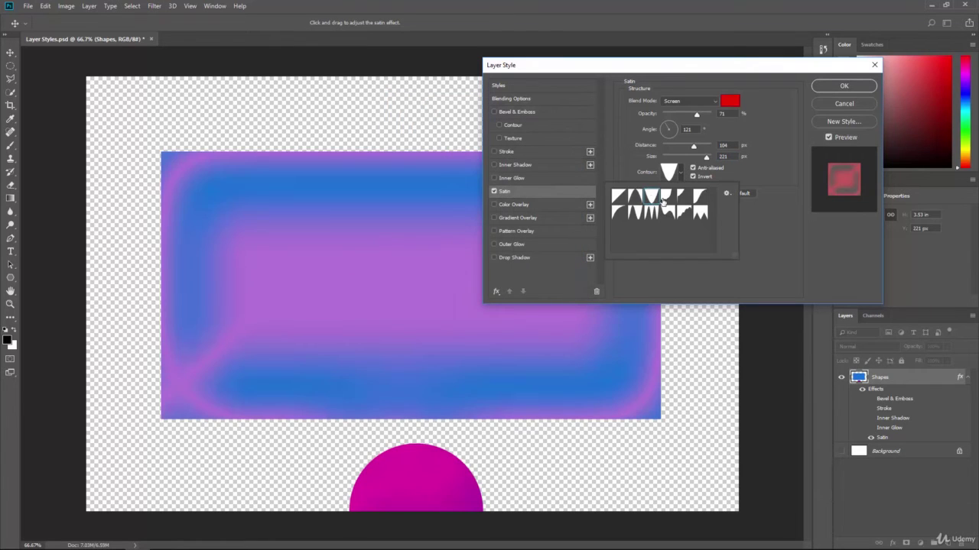
pyautogui.click(664, 197)
pyautogui.click(683, 197)
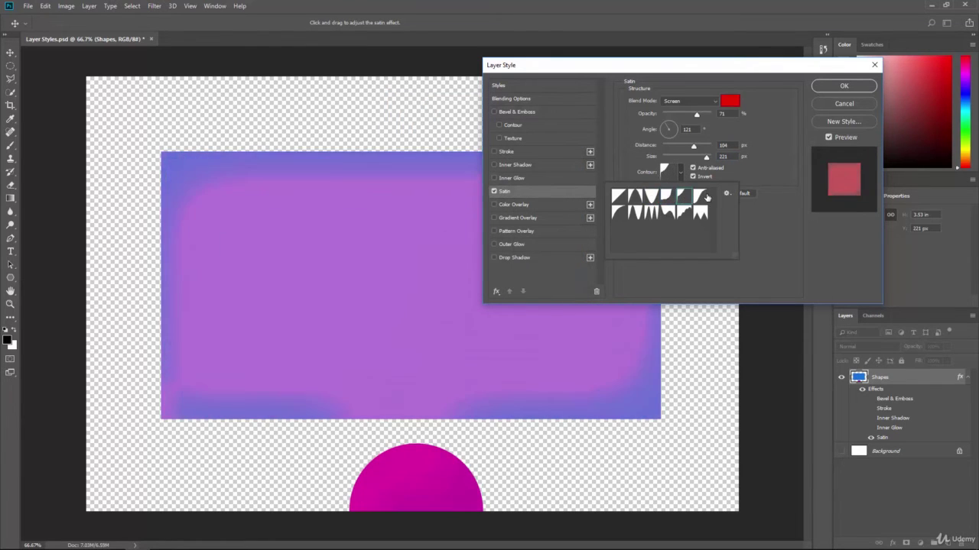
pyautogui.click(700, 197)
pyautogui.click(667, 179)
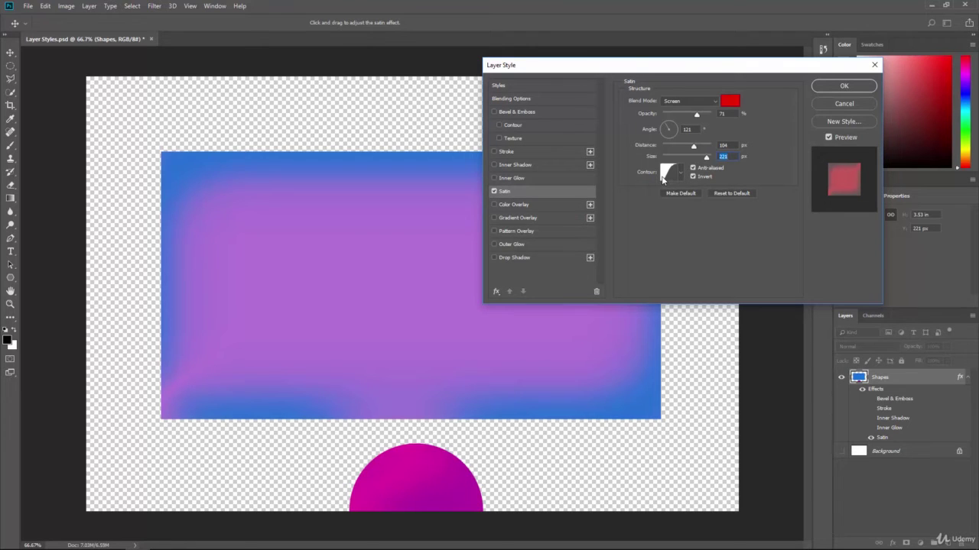
# Try reshaping the satin's contour curve in the Contour Editor and discard the changes
pyautogui.click(666, 172)
pyautogui.click(467, 116)
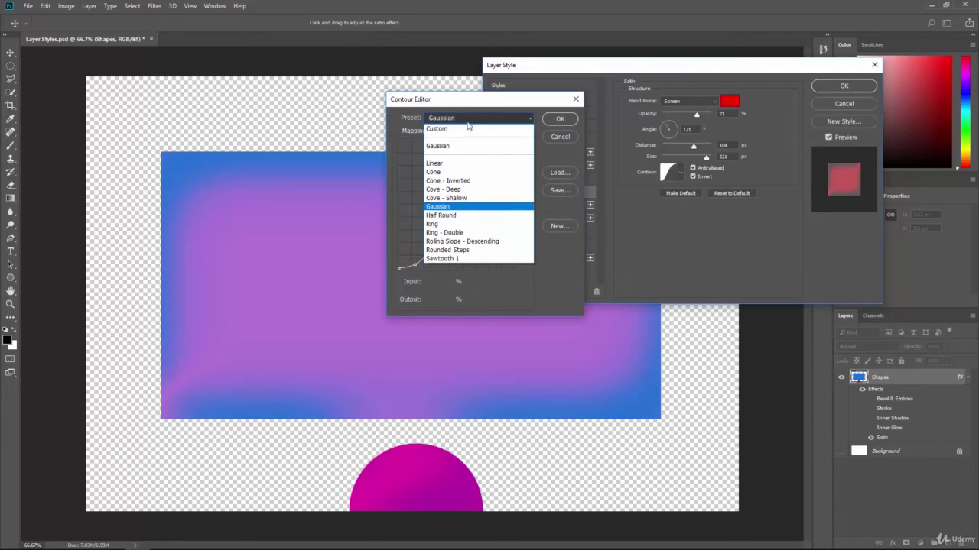
pyautogui.click(468, 167)
pyautogui.moveTo(473, 193)
pyautogui.mouseDown()
pyautogui.moveTo(478, 162)
pyautogui.moveTo(449, 221)
pyautogui.moveTo(454, 232)
pyautogui.moveTo(459, 189)
pyautogui.mouseUp()
pyautogui.click(555, 137)
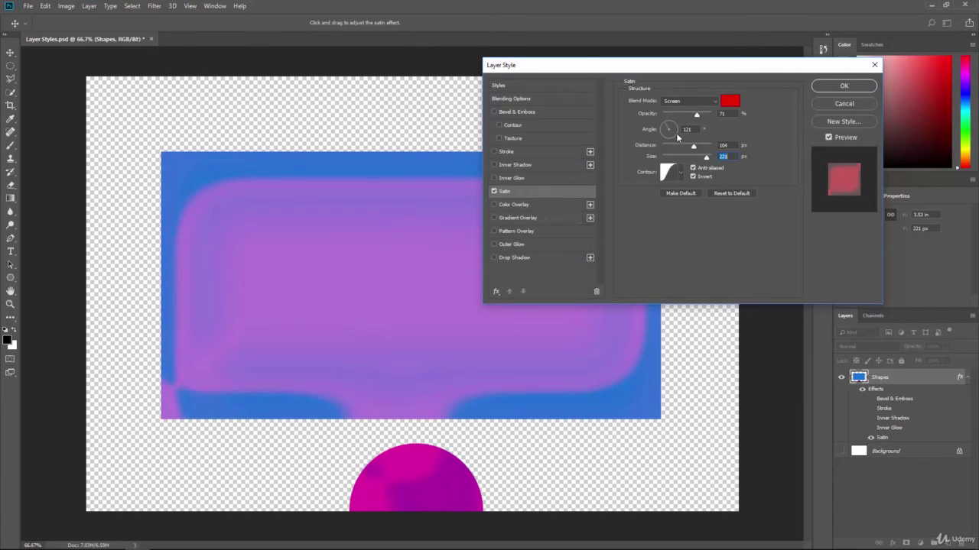
# Turn off Satin and enable Color Overlay on the shapes, comparing them with and without the overlay
pyautogui.click(495, 191)
pyautogui.click(493, 205)
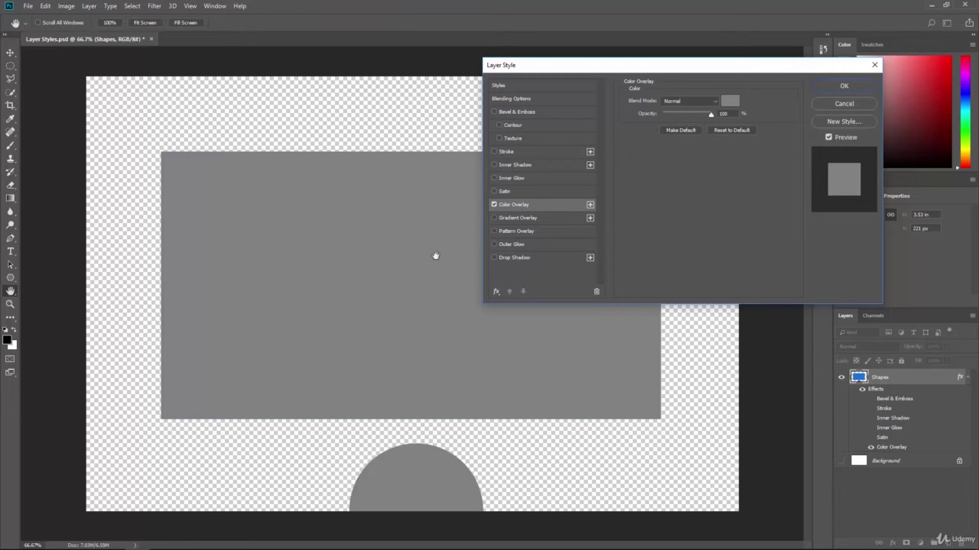
pyautogui.click(494, 205)
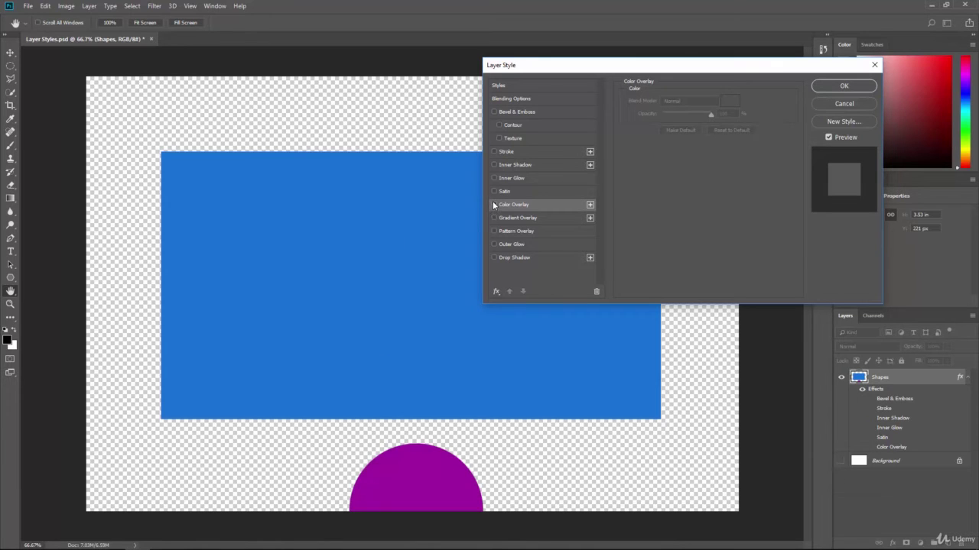
pyautogui.click(494, 205)
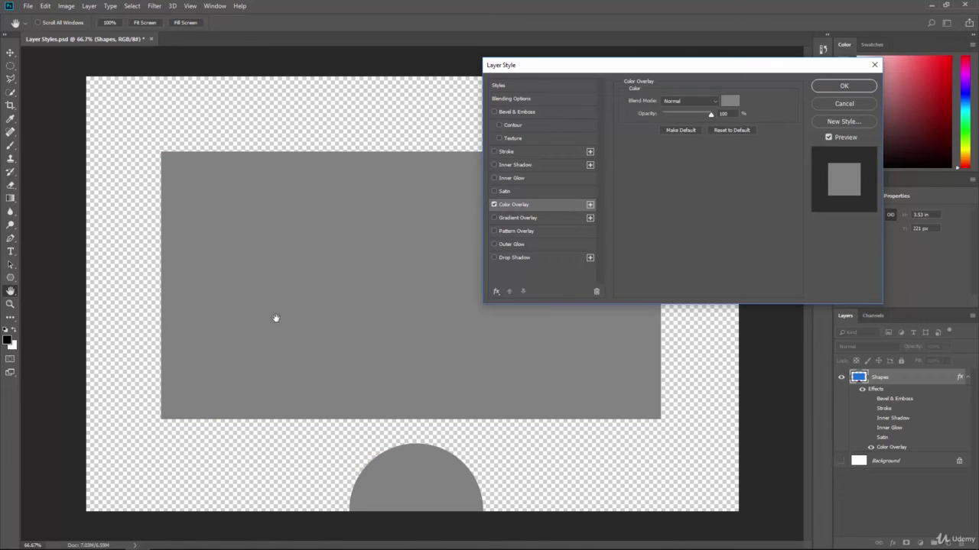
# Change the overlay color to a fully saturated bright green
pyautogui.click(732, 106)
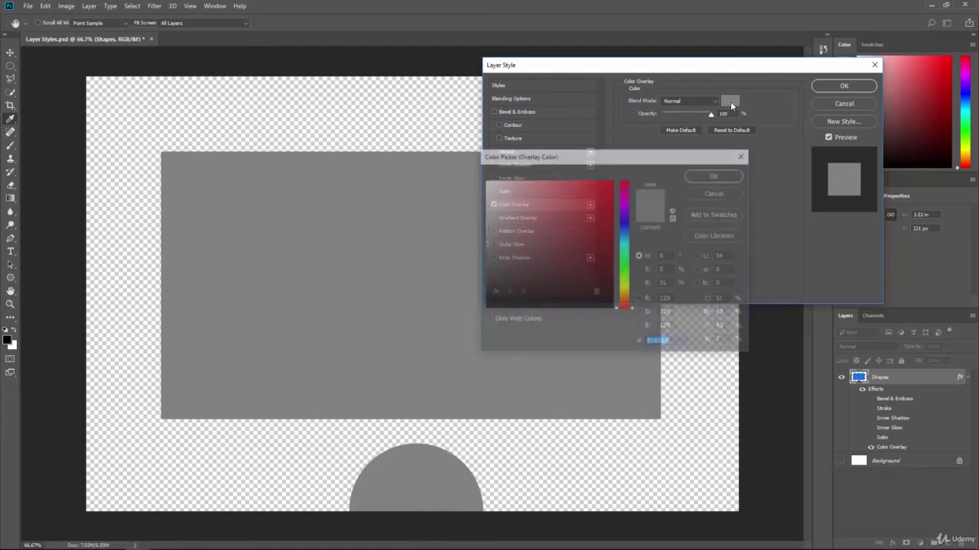
pyautogui.click(613, 195)
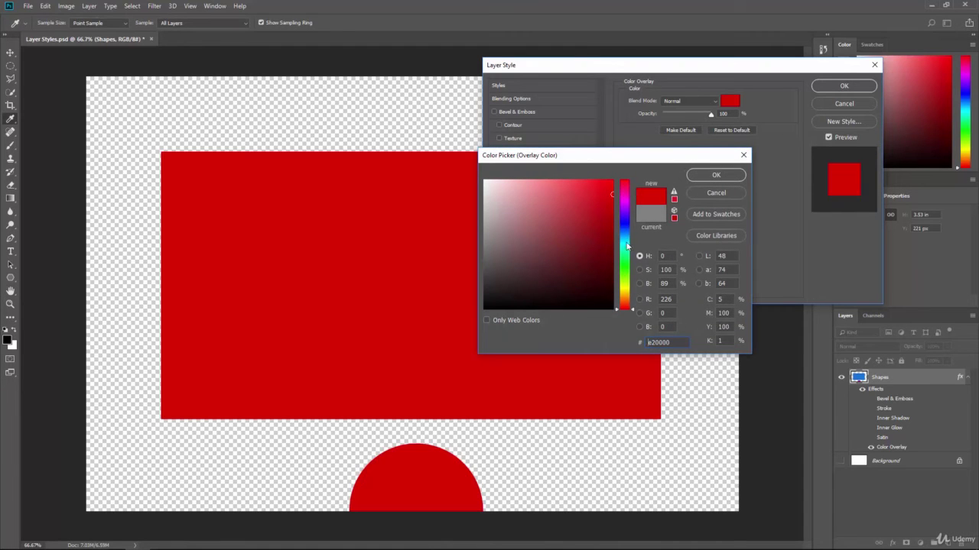
pyautogui.moveTo(627, 245); pyautogui.dragTo(626, 269)
pyautogui.click(688, 173)
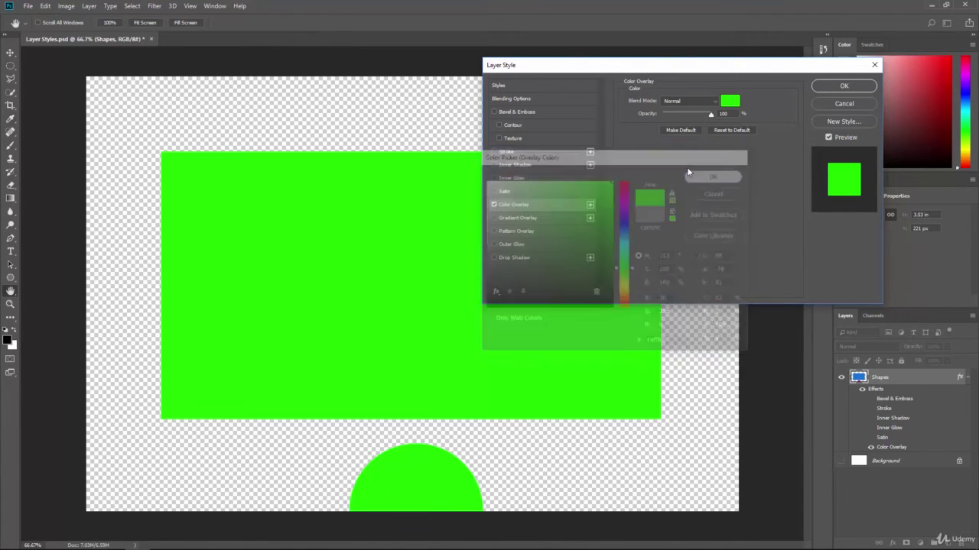
# Set the color overlay's blend mode to Multiply and its opacity to 33%
pyautogui.moveTo(697, 116)
pyautogui.mouseDown()
pyautogui.moveTo(667, 116)
pyautogui.moveTo(690, 110)
pyautogui.moveTo(668, 113)
pyautogui.moveTo(683, 114)
pyautogui.mouseUp()
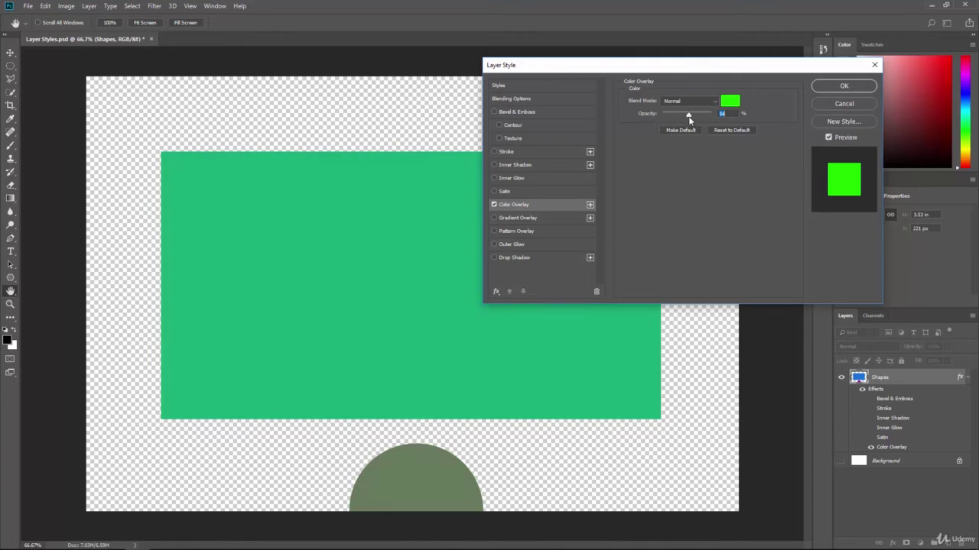
pyautogui.click(675, 101)
pyautogui.click(676, 143)
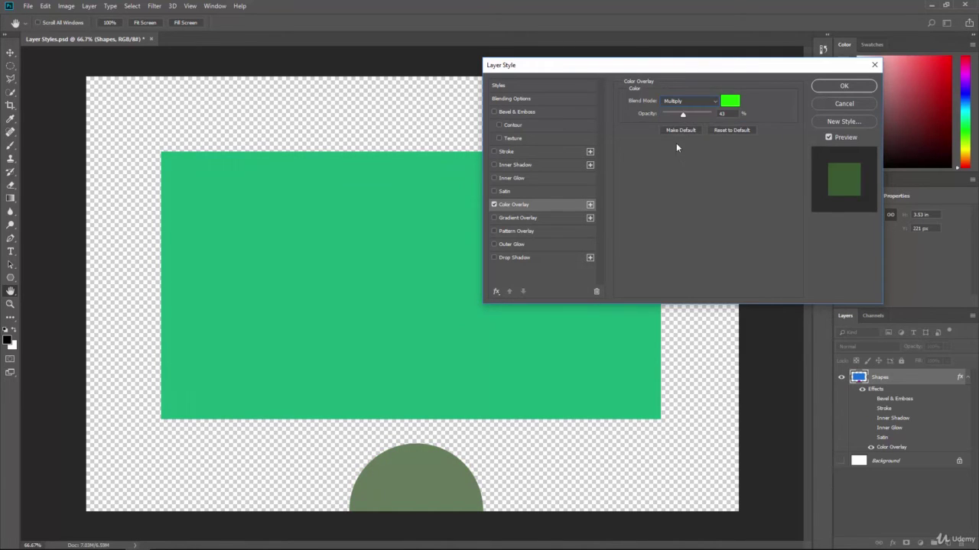
pyautogui.moveTo(694, 115); pyautogui.dragTo(678, 118)
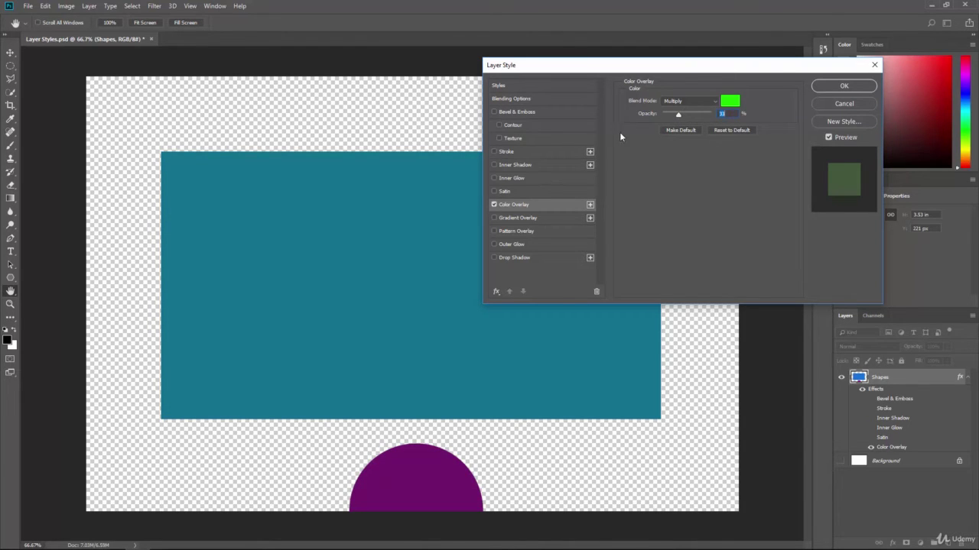
# Replace the Color Overlay with a Gradient Overlay using the Yellow, Violet preset at a 121° angle
pyautogui.click(494, 204)
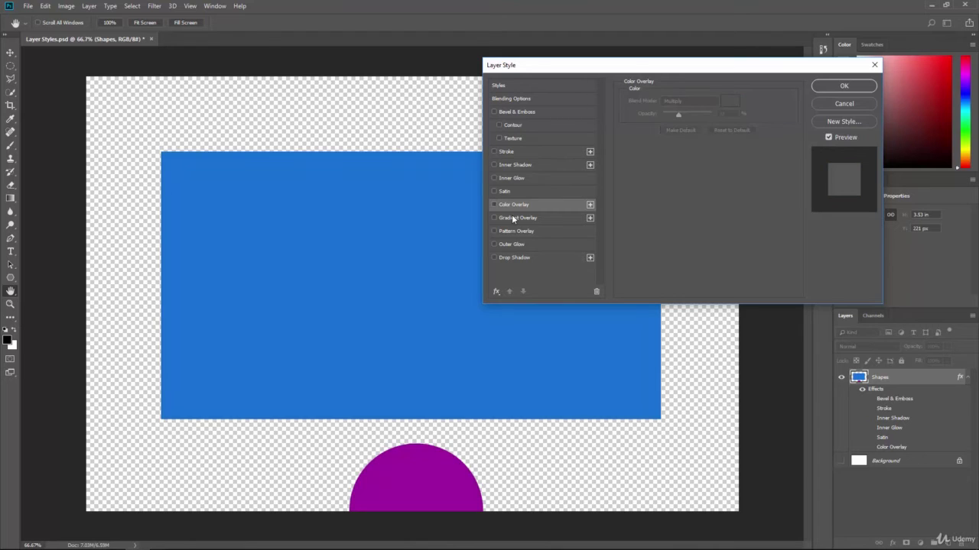
pyautogui.click(495, 218)
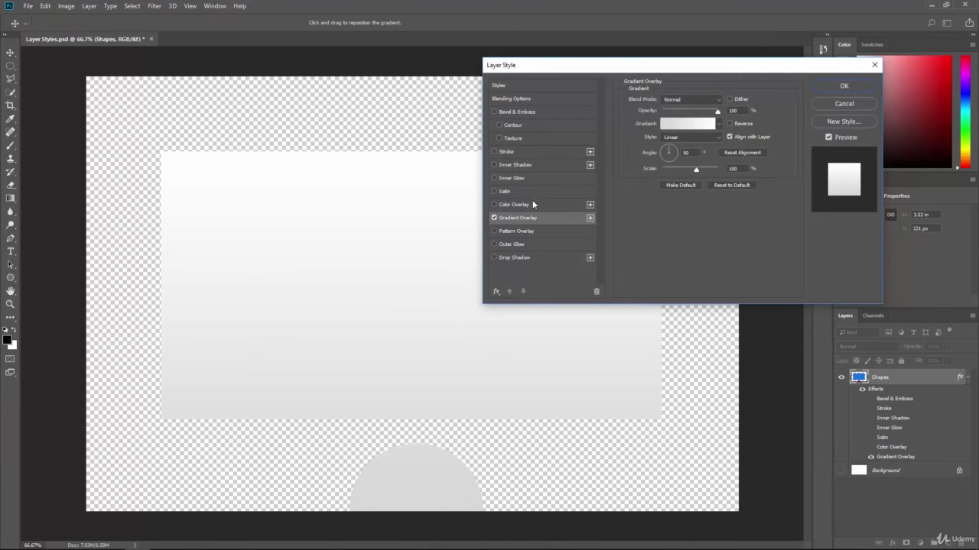
pyautogui.click(688, 124)
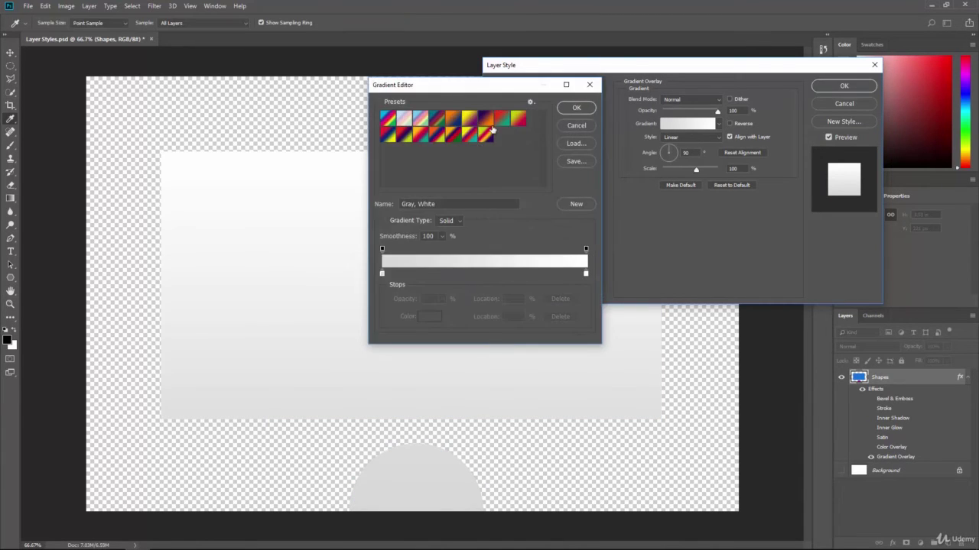
pyautogui.click(470, 119)
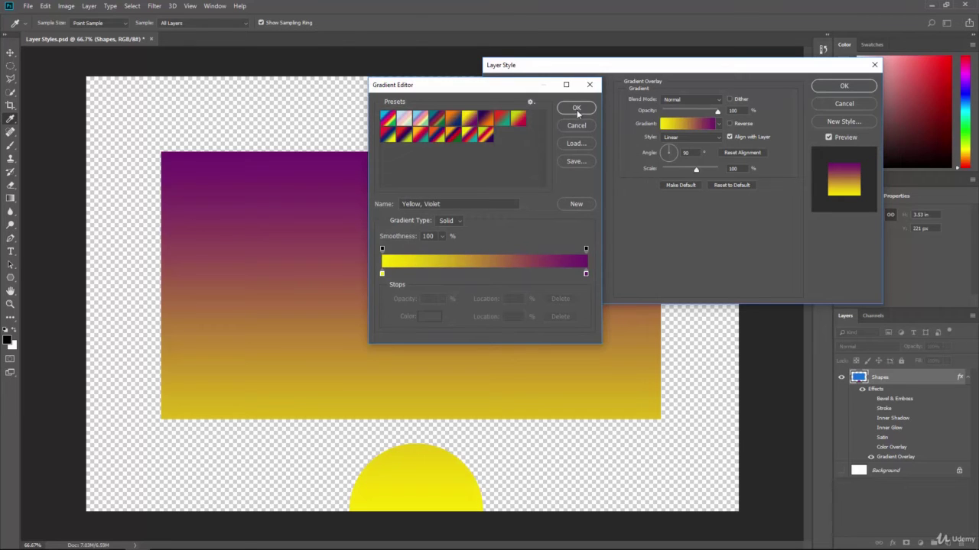
pyautogui.click(576, 107)
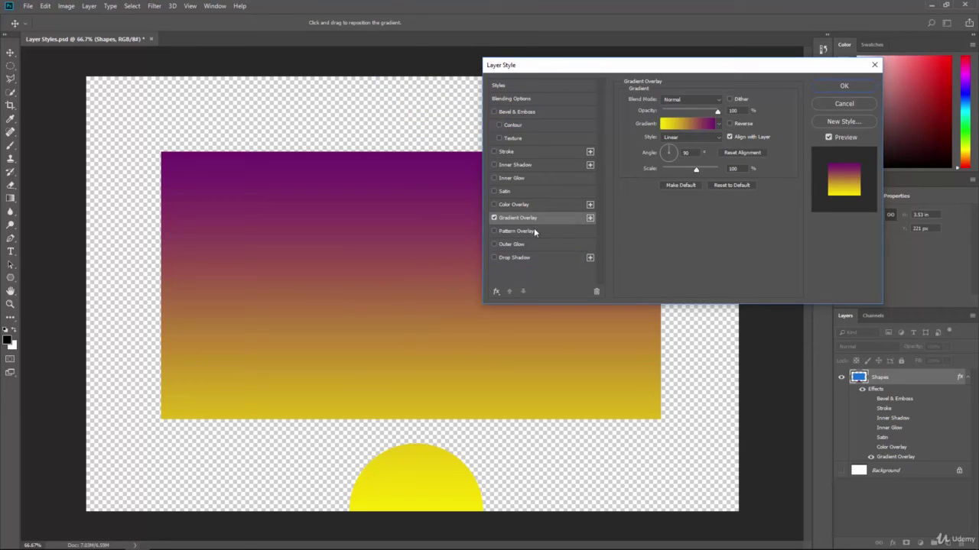
pyautogui.moveTo(667, 152); pyautogui.dragTo(676, 160)
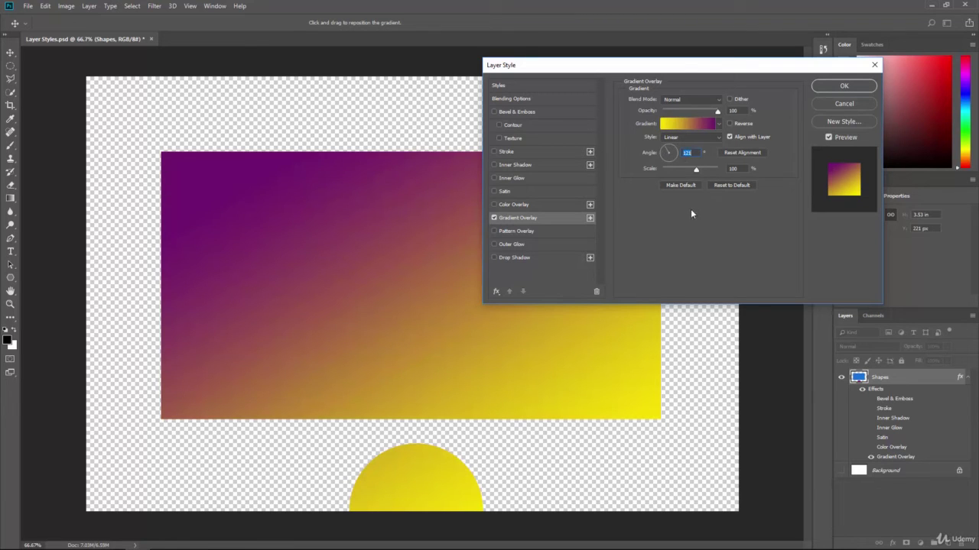
# Replace the Gradient Overlay with a Pattern Overlay and enlarge the diagonal-line pattern's scale
pyautogui.click(494, 219)
pyautogui.click(504, 233)
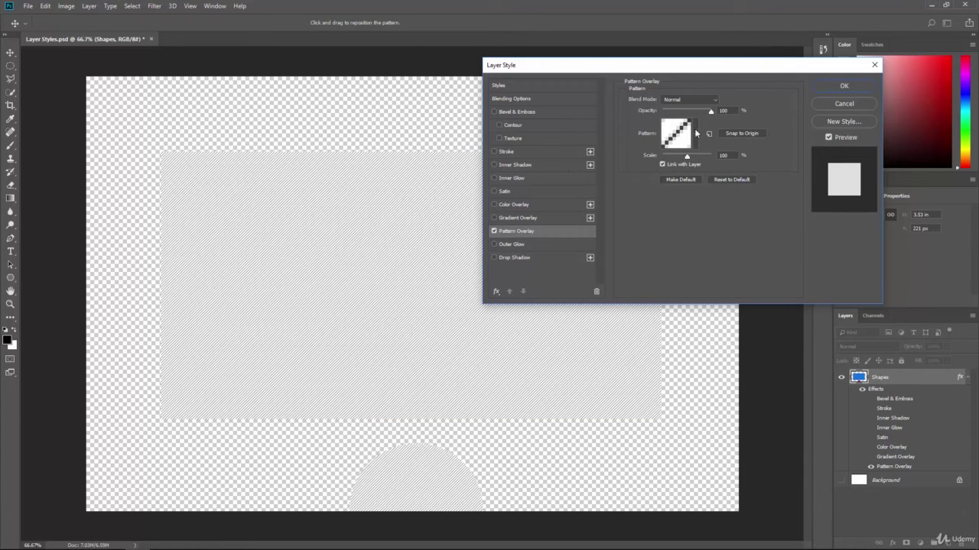
pyautogui.moveTo(686, 156)
pyautogui.mouseDown()
pyautogui.moveTo(714, 161)
pyautogui.moveTo(692, 159)
pyautogui.mouseUp()
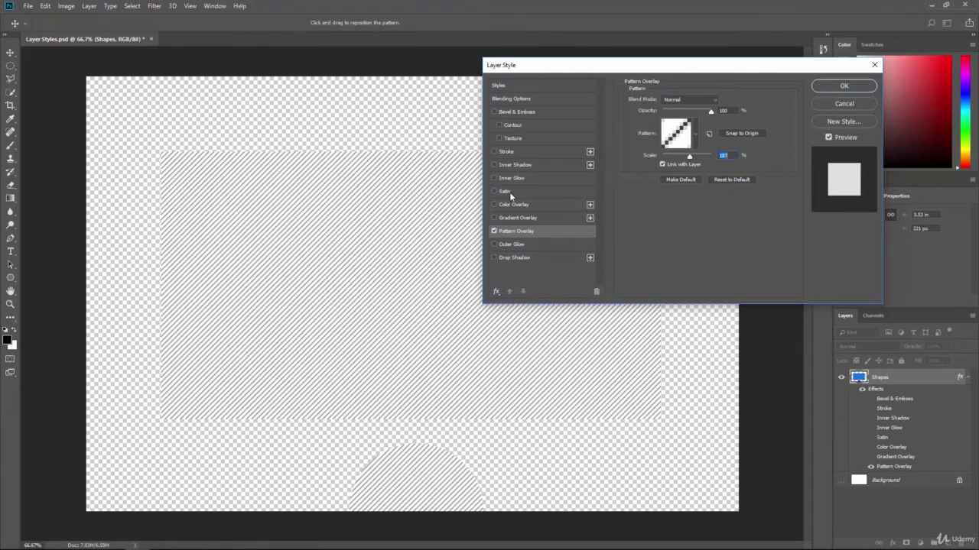
# Change the overlay to the dark blue-purple wavy pattern and increase its scale
pyautogui.click(669, 144)
pyautogui.click(626, 199)
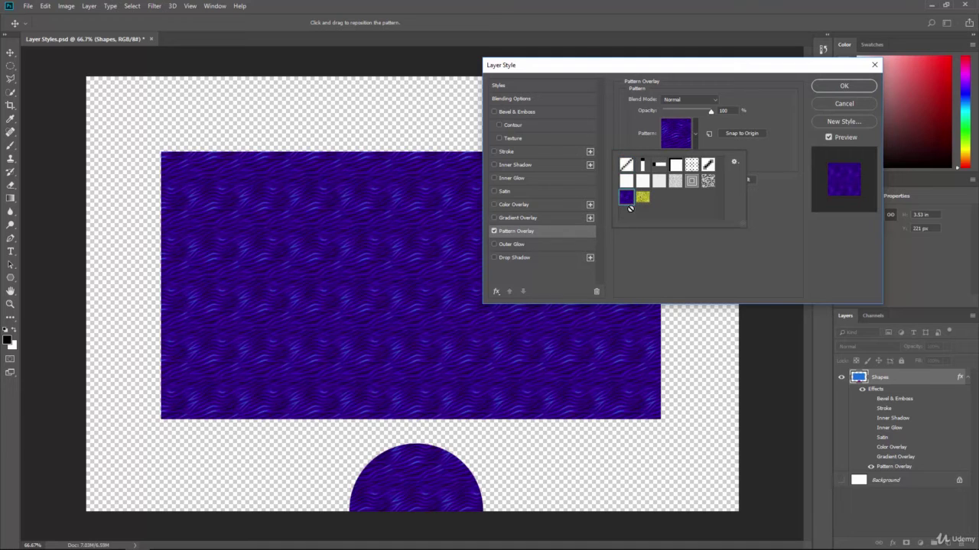
pyautogui.click(789, 198)
pyautogui.moveTo(691, 158)
pyautogui.mouseDown()
pyautogui.moveTo(699, 158)
pyautogui.moveTo(681, 158)
pyautogui.moveTo(692, 158)
pyautogui.mouseUp()
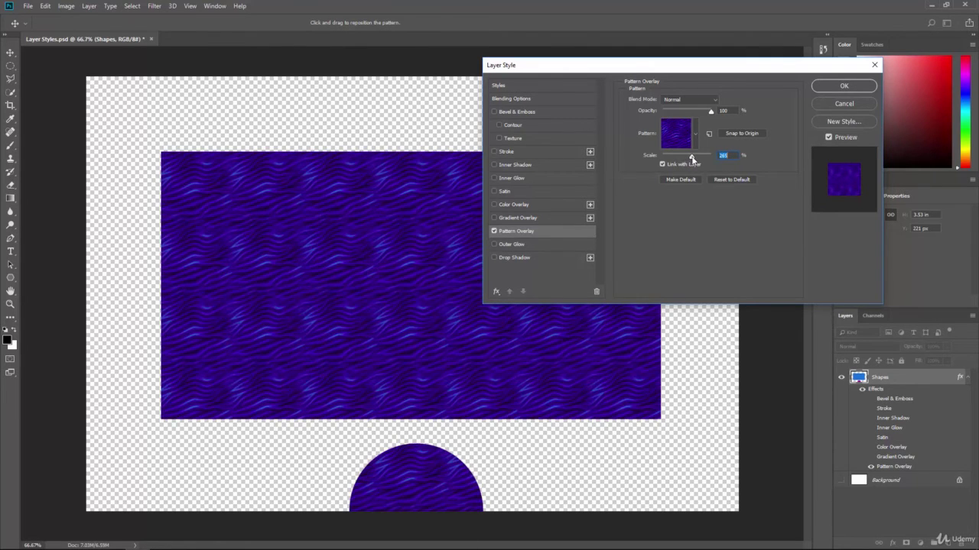
# Replace the Pattern Overlay with an Outer Glow, and discard all the layer style changes
pyautogui.click(494, 231)
pyautogui.click(493, 244)
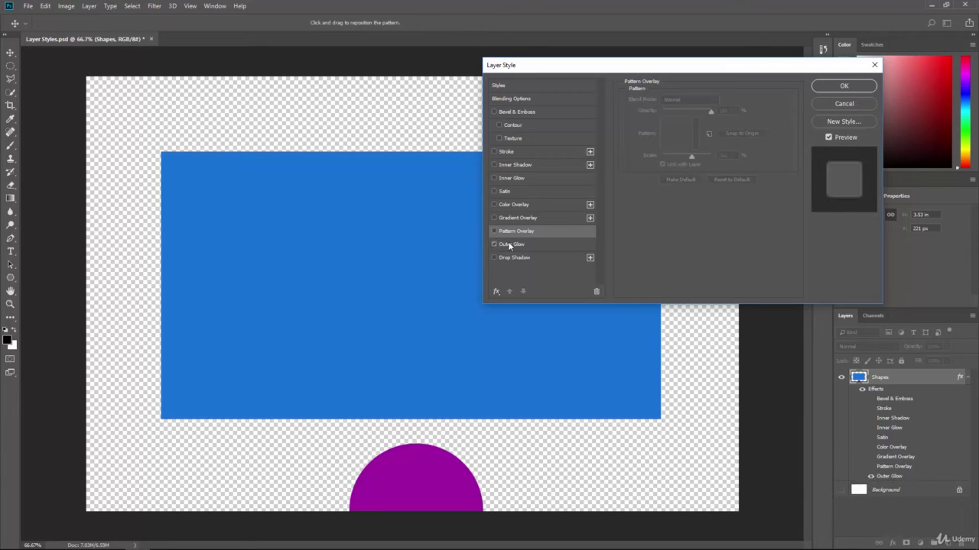
pyautogui.click(511, 244)
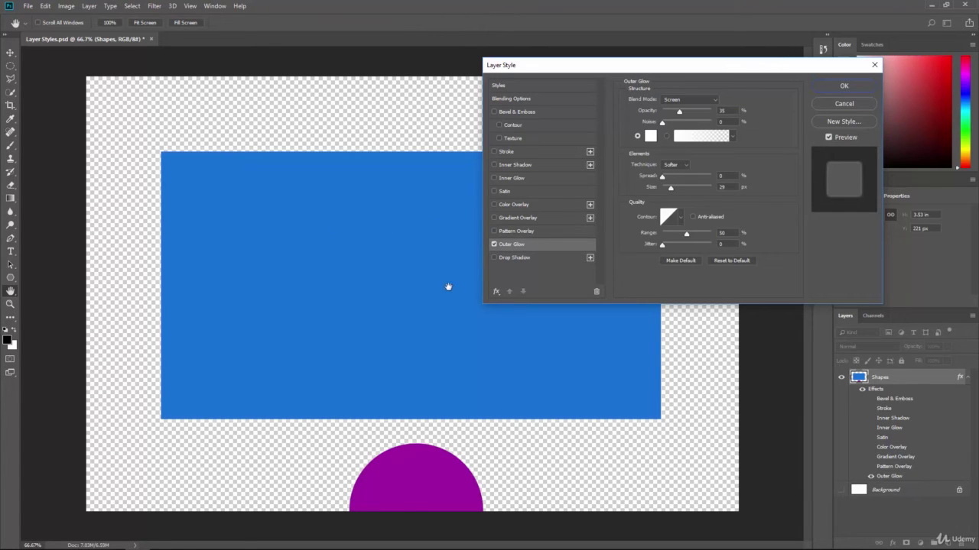
pyautogui.click(844, 103)
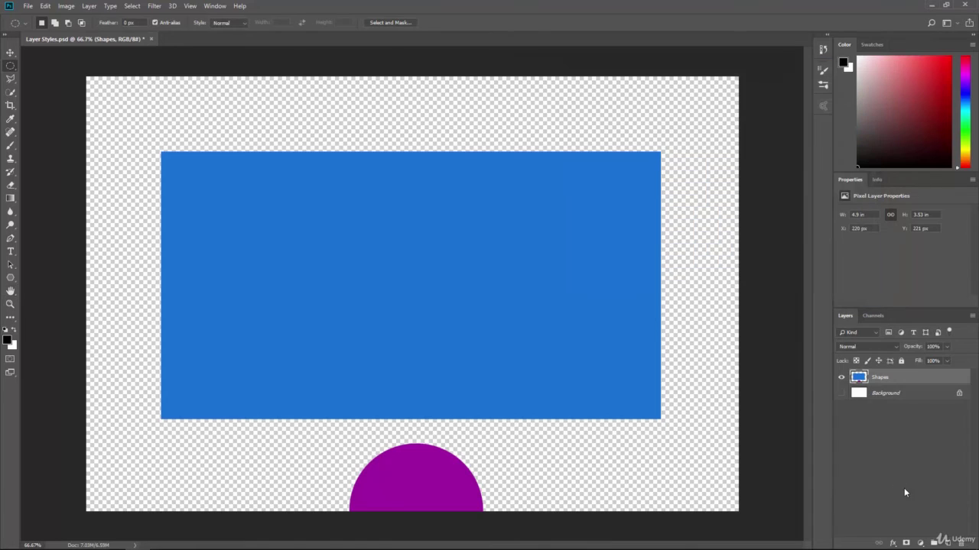
# Make the Background layer visible and fill it with black
pyautogui.click(876, 394)
pyautogui.click(841, 393)
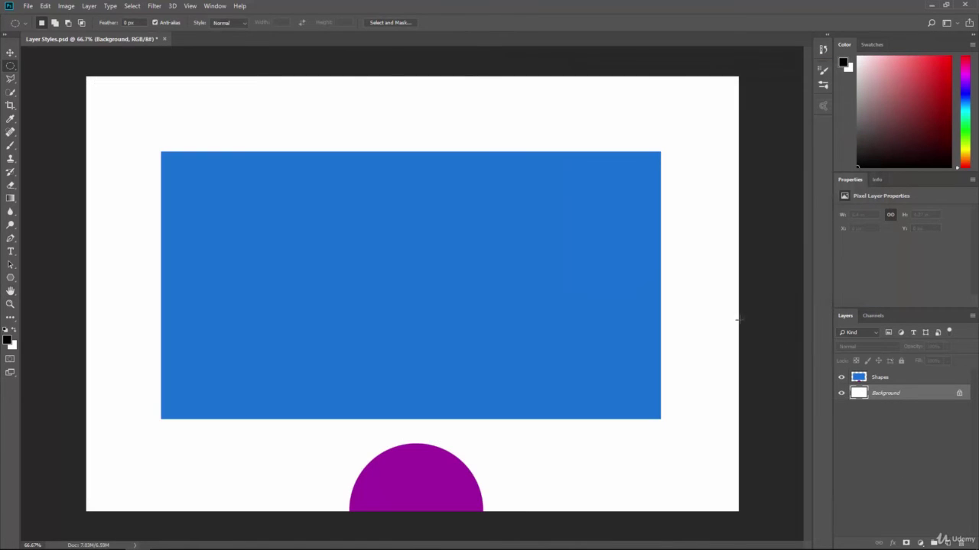
pyautogui.click(45, 5)
pyautogui.click(73, 163)
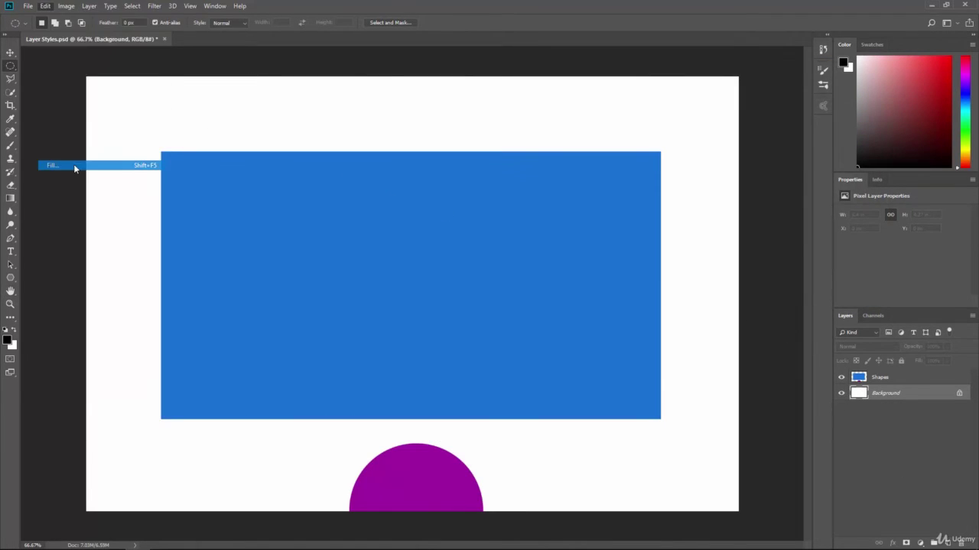
pyautogui.click(636, 104)
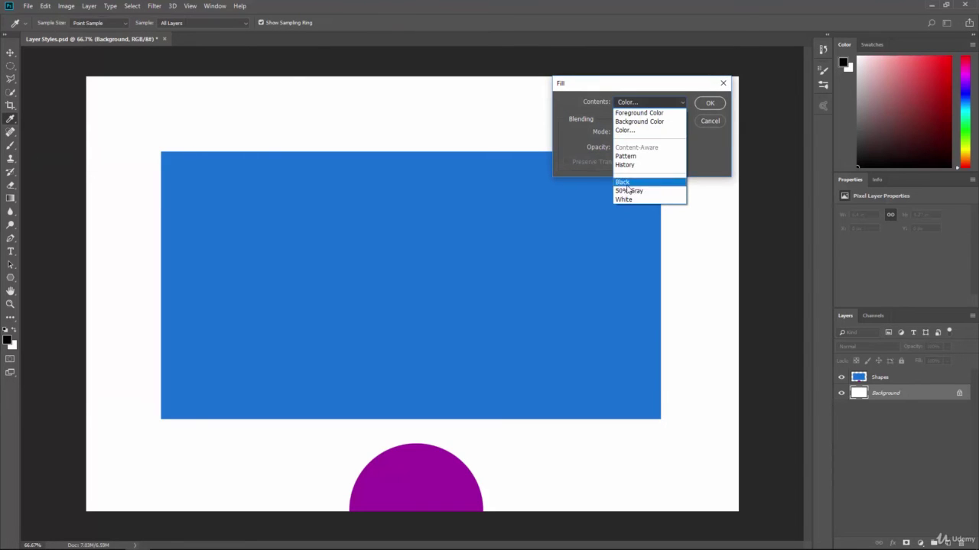
pyautogui.click(633, 180)
pyautogui.click(709, 103)
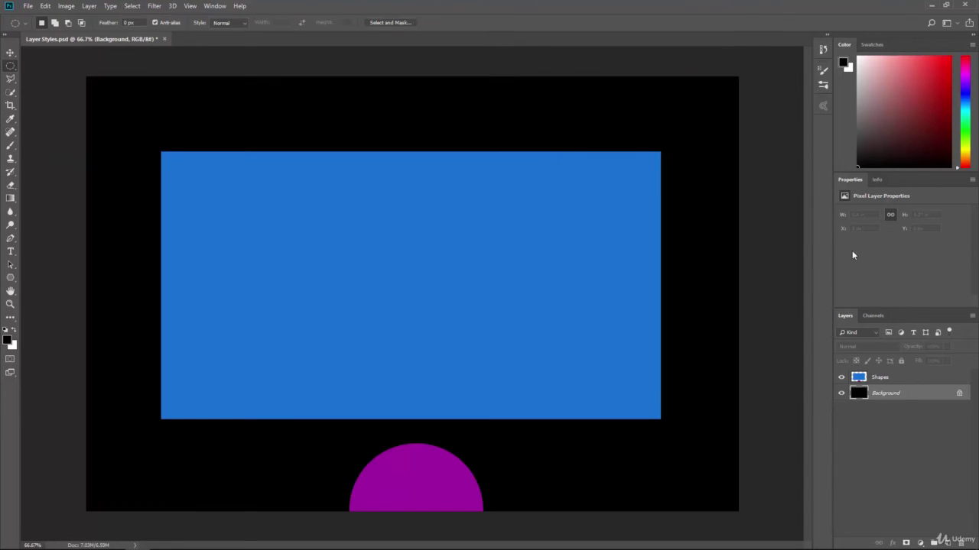
# Try an Outer Glow on the Shapes layer with 36% opacity, 8% spread and 131 px size, and discard it
pyautogui.click(890, 379)
pyautogui.click(893, 543)
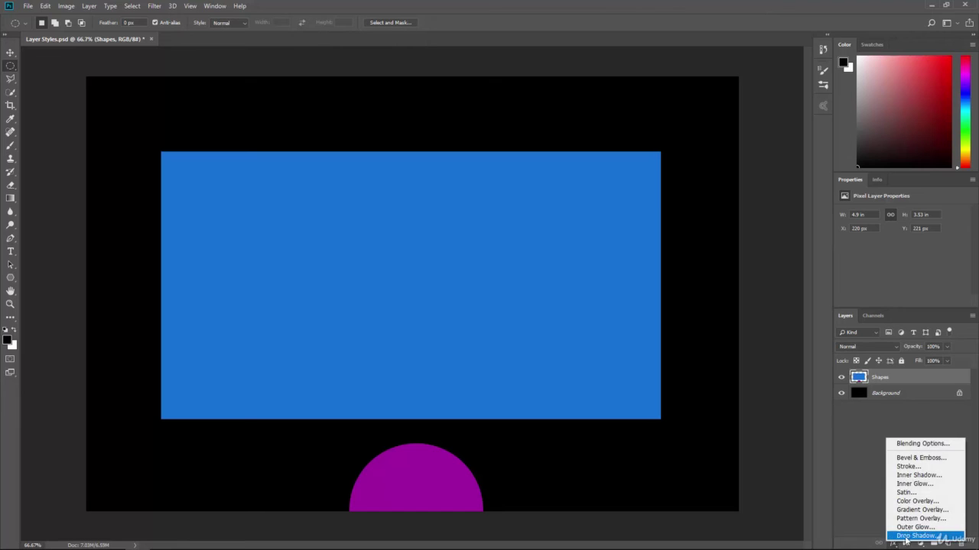
pyautogui.click(908, 528)
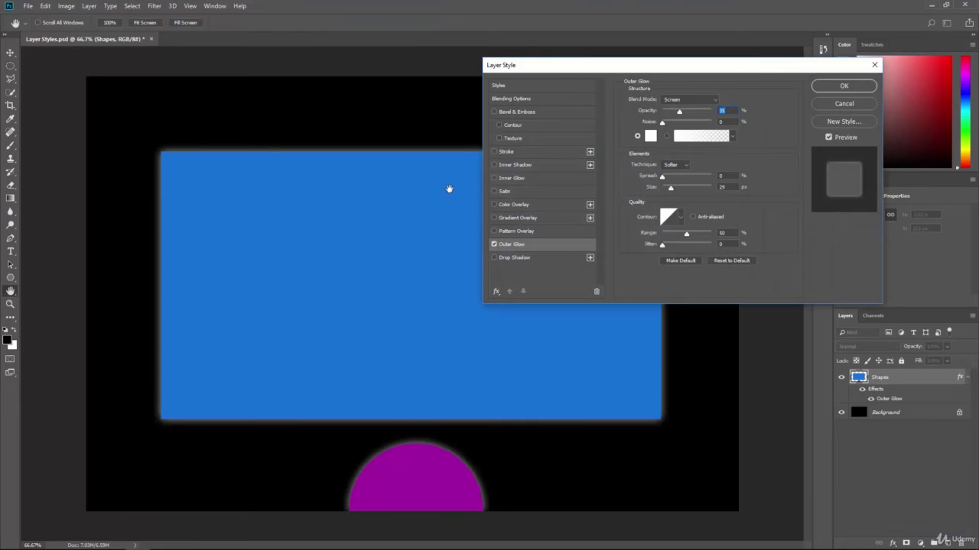
pyautogui.moveTo(679, 112); pyautogui.dragTo(689, 113)
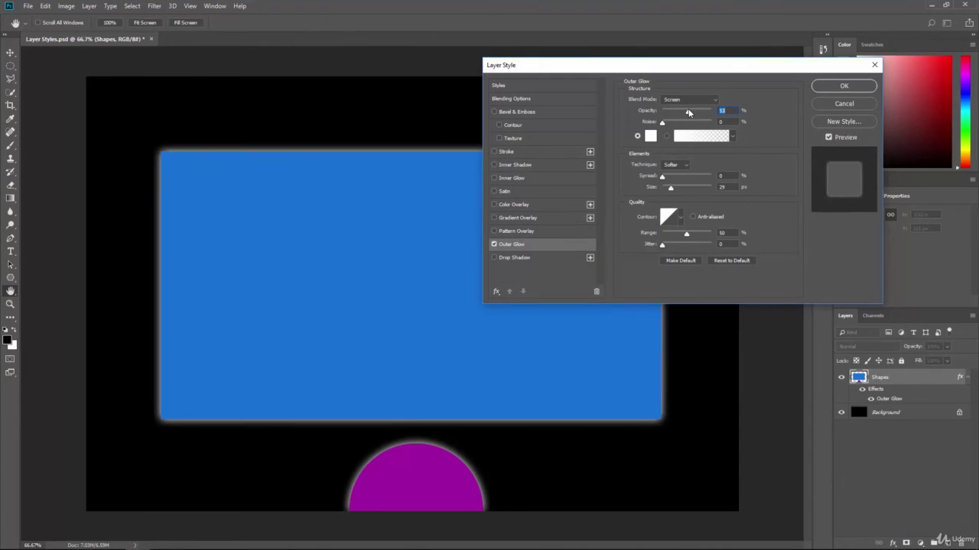
pyautogui.moveTo(662, 178); pyautogui.dragTo(691, 191)
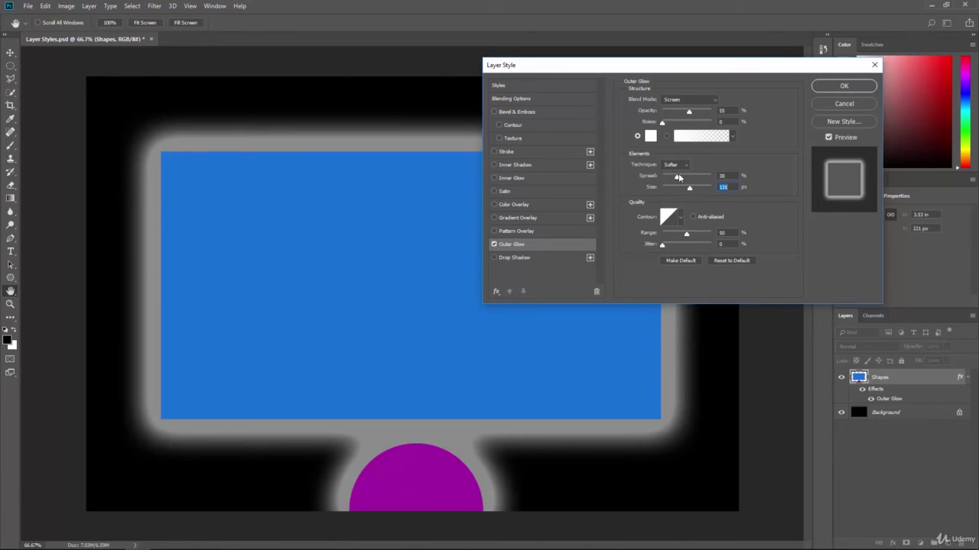
pyautogui.moveTo(688, 113); pyautogui.dragTo(680, 113)
pyautogui.moveTo(677, 177); pyautogui.dragTo(666, 178)
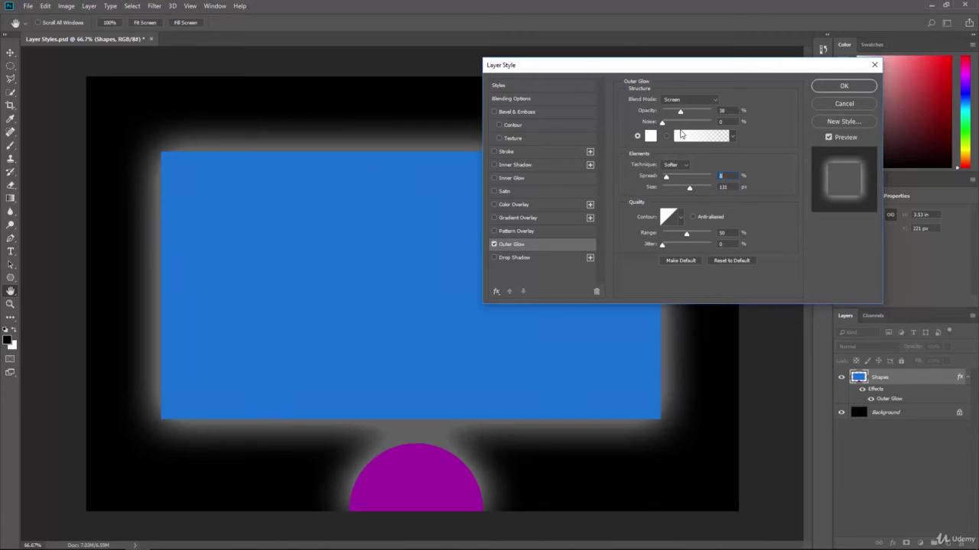
pyautogui.click(494, 243)
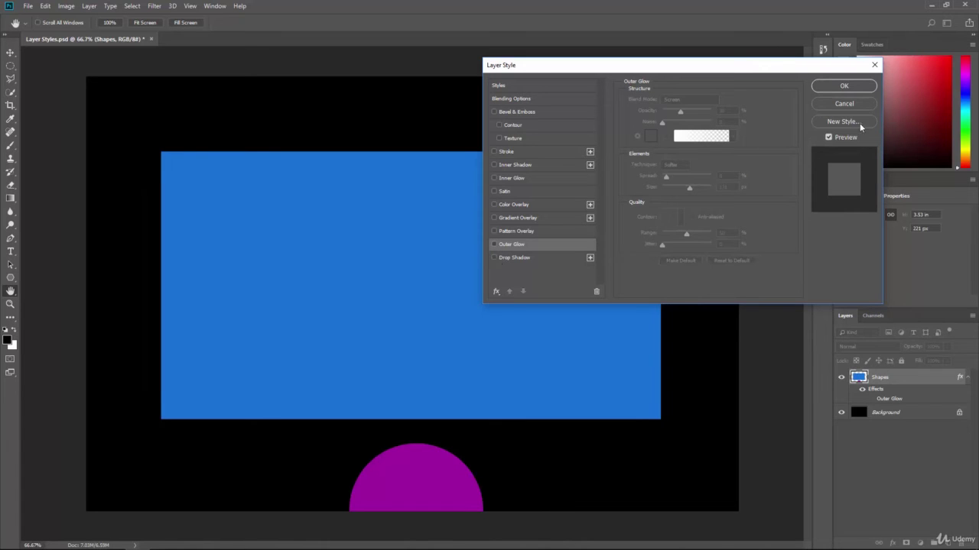
pyautogui.click(847, 106)
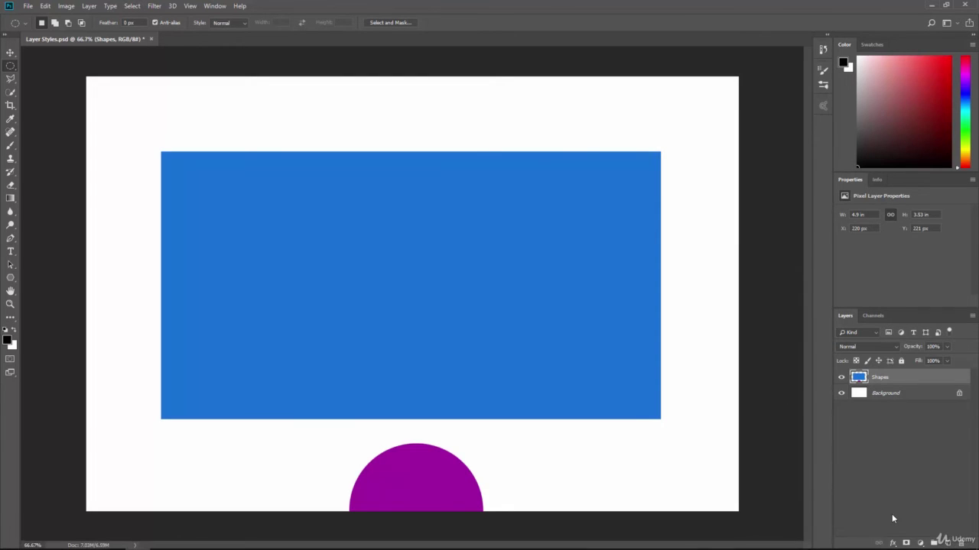
# Apply a Drop Shadow to the Shapes layer with 83% opacity and a 141° angle
pyautogui.click(892, 544)
pyautogui.click(906, 539)
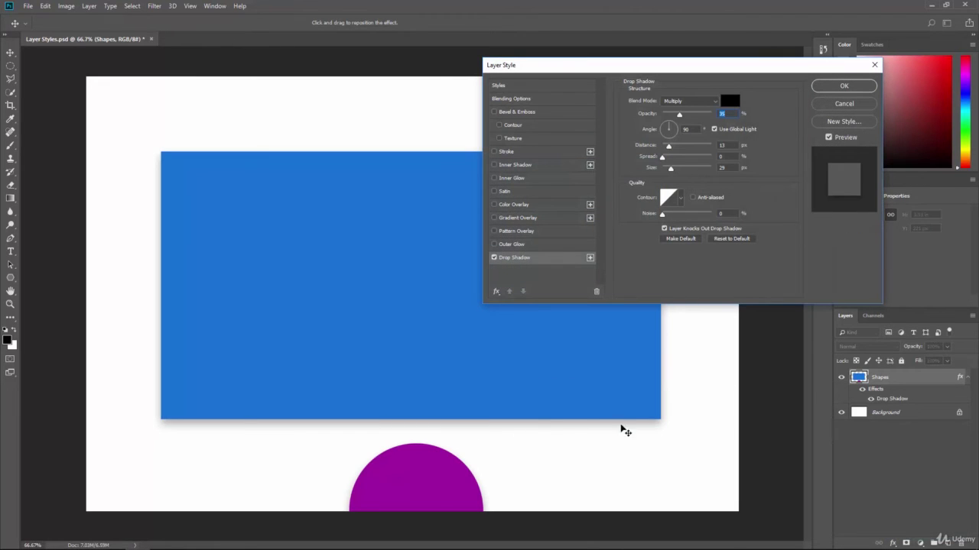
pyautogui.click(666, 126)
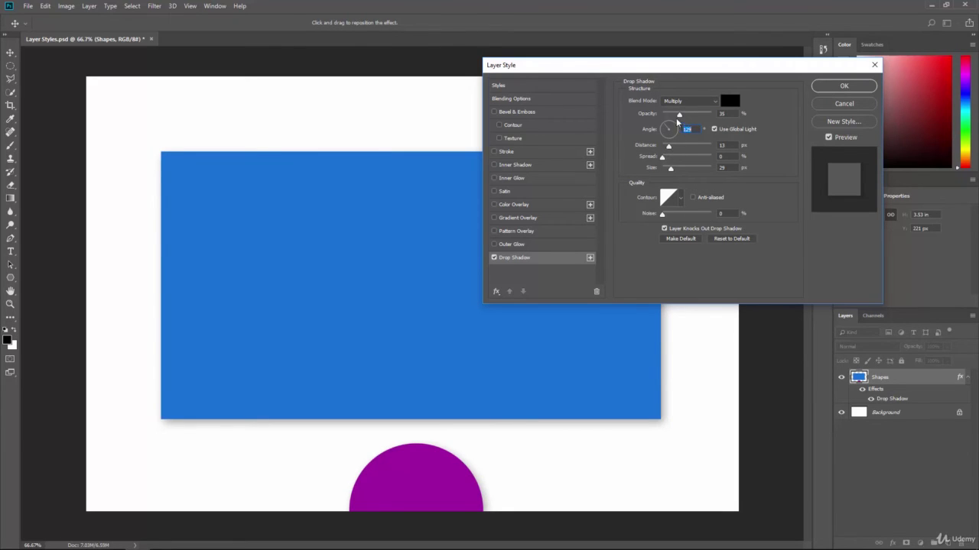
pyautogui.moveTo(683, 117); pyautogui.dragTo(702, 115)
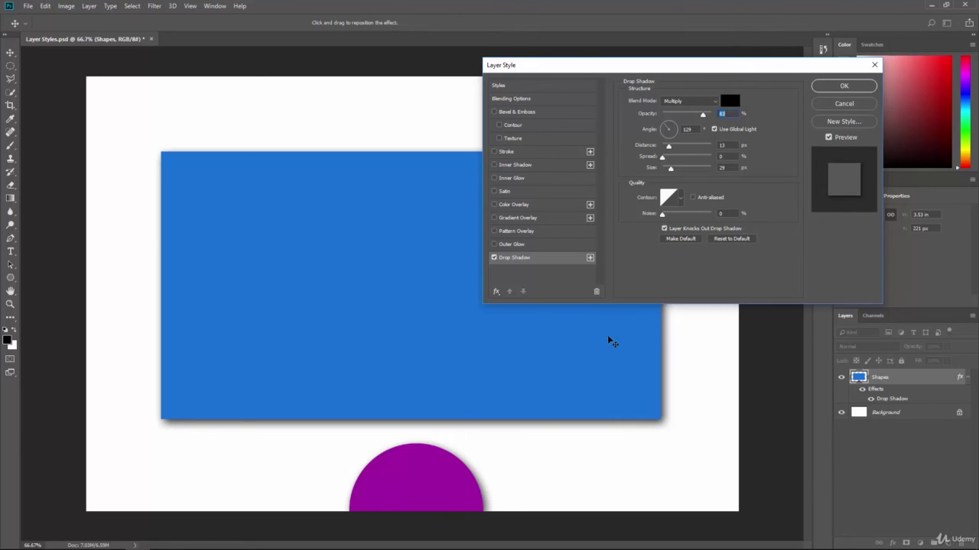
pyautogui.click(665, 129)
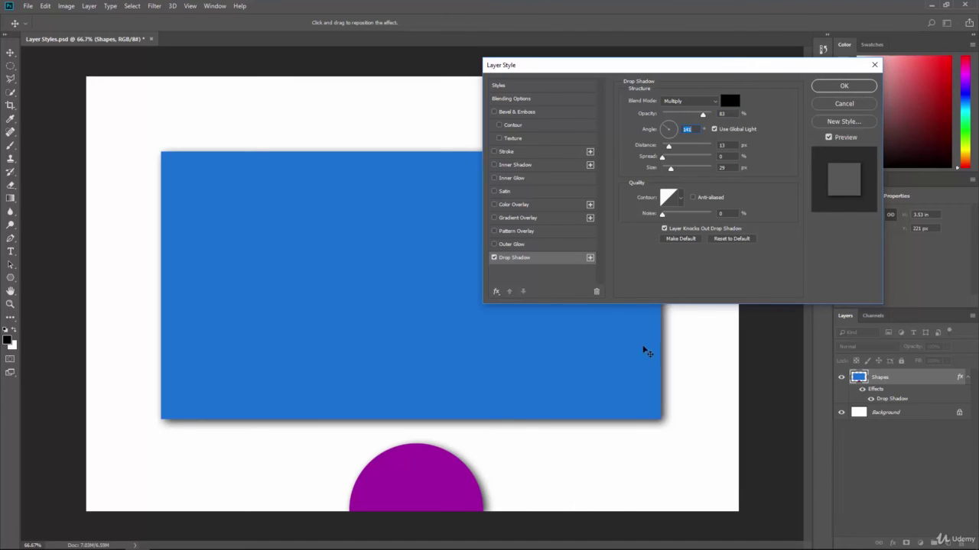
pyautogui.click(844, 86)
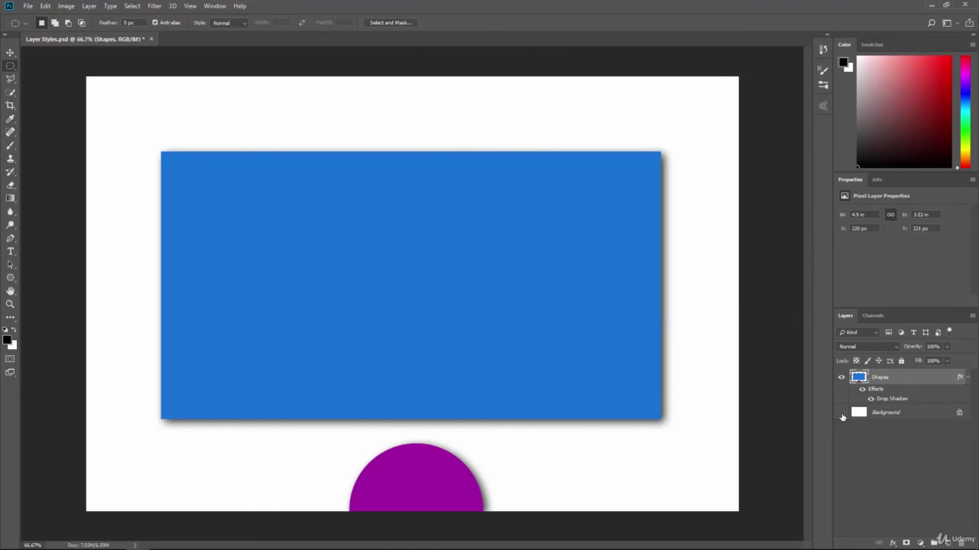
# With the Background layer hidden, try erasing a patch in the middle of the blue rectangle, undo it, and show the Background again
pyautogui.click(842, 413)
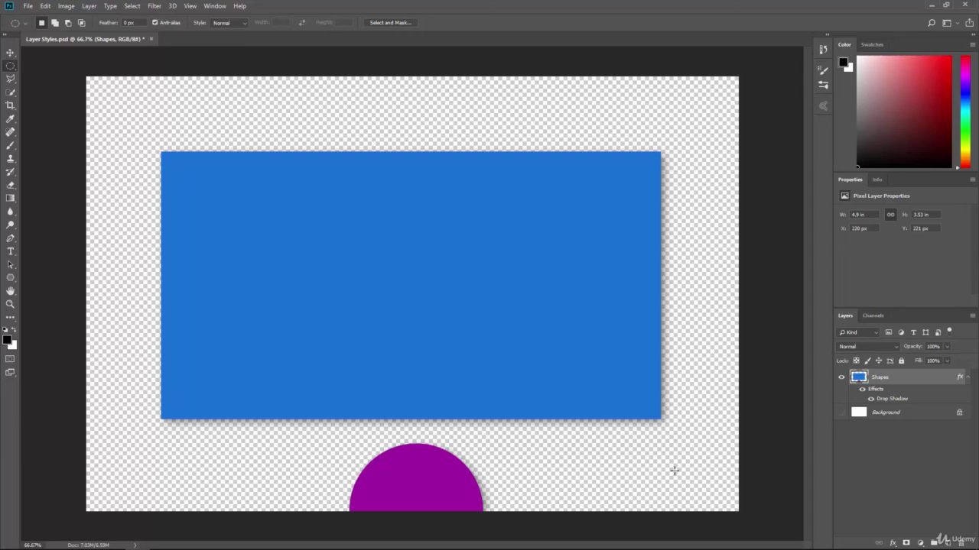
pyautogui.click(841, 412)
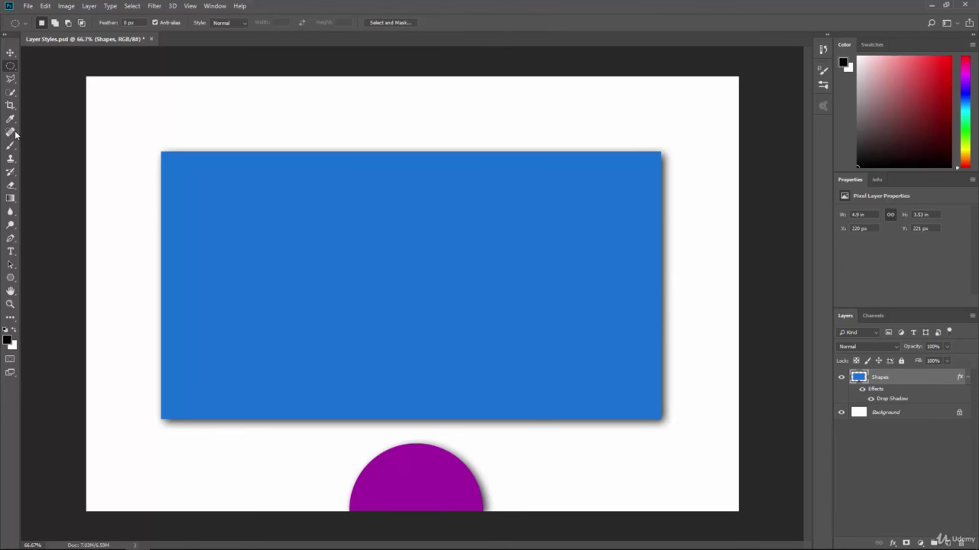
pyautogui.click(10, 185)
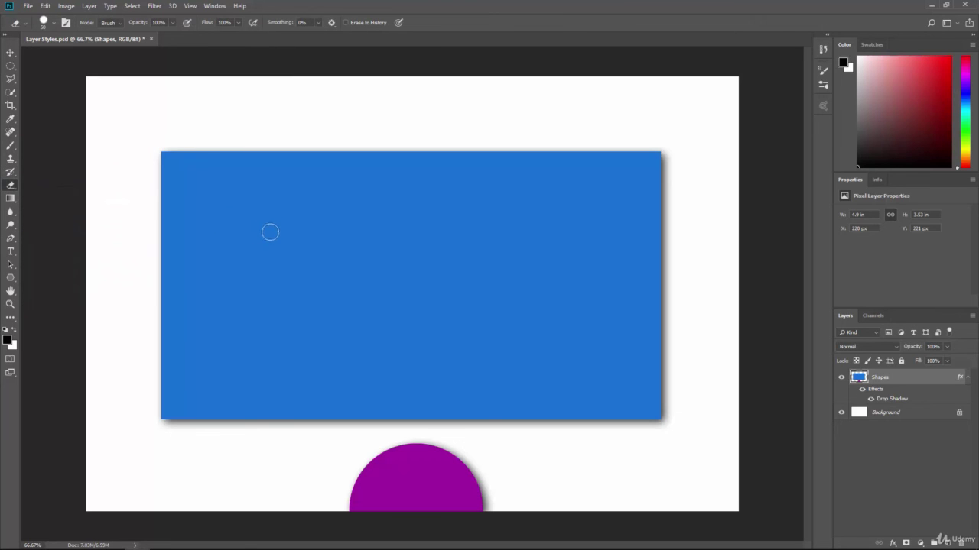
pyautogui.click(841, 413)
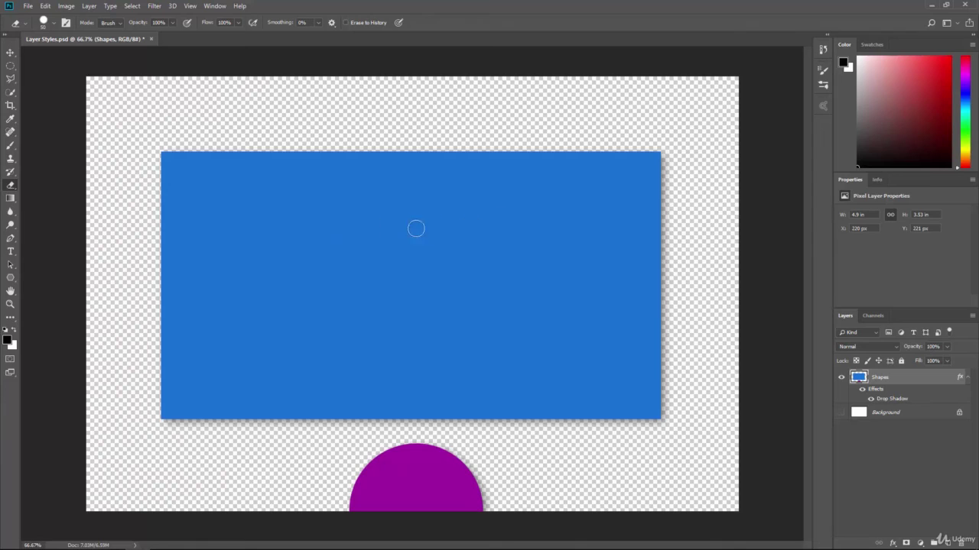
pyautogui.moveTo(415, 229)
pyautogui.mouseDown()
pyautogui.moveTo(474, 247)
pyautogui.moveTo(356, 242)
pyautogui.moveTo(428, 284)
pyautogui.moveTo(459, 233)
pyautogui.mouseUp()
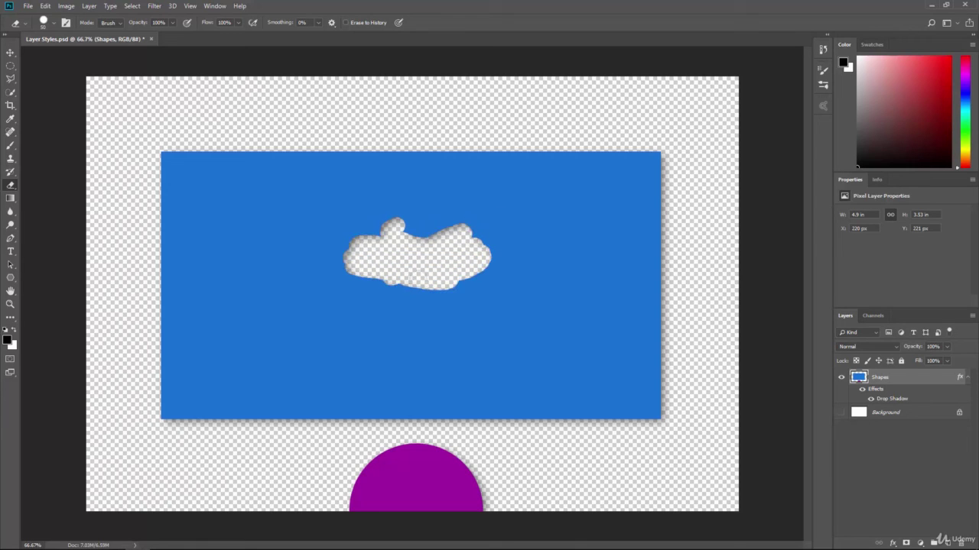
pyautogui.moveTo(422, 285); pyautogui.dragTo(449, 260)
pyautogui.hotkey('ctrl', 'z')
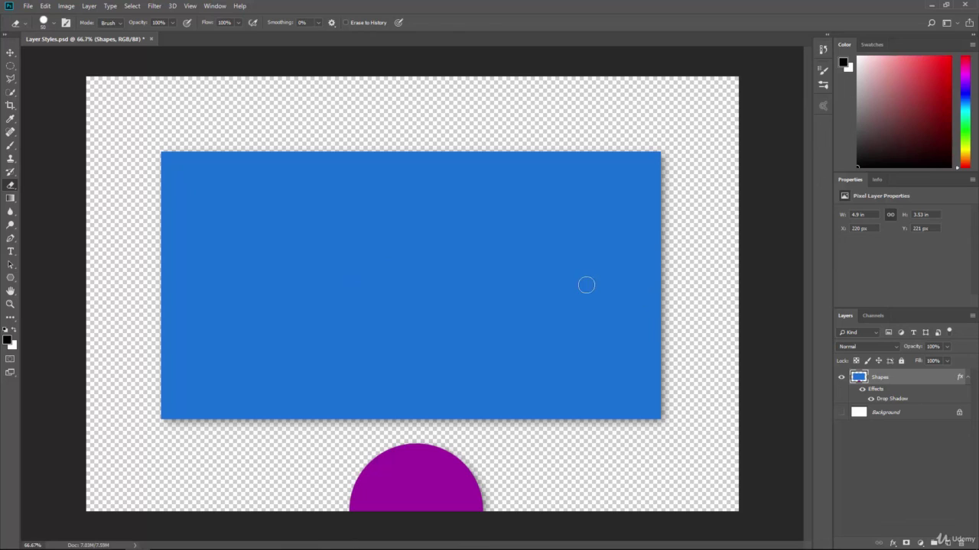
pyautogui.click(842, 413)
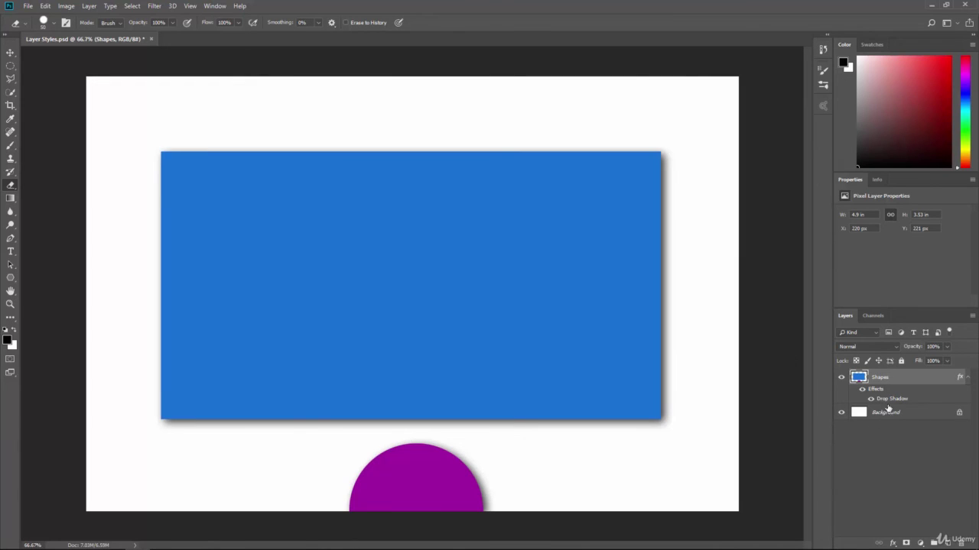
# Erase a large patch and winding strokes from the blue rectangle, and compare the shadowed cutouts with the Background layer hidden and shown
pyautogui.moveTo(345, 212)
pyautogui.mouseDown()
pyautogui.moveTo(487, 216)
pyautogui.moveTo(332, 216)
pyautogui.moveTo(466, 226)
pyautogui.moveTo(486, 221)
pyautogui.moveTo(316, 219)
pyautogui.moveTo(378, 233)
pyautogui.moveTo(466, 225)
pyautogui.moveTo(490, 234)
pyautogui.moveTo(328, 236)
pyautogui.moveTo(490, 241)
pyautogui.moveTo(342, 254)
pyautogui.moveTo(458, 265)
pyautogui.moveTo(341, 266)
pyautogui.moveTo(500, 259)
pyautogui.moveTo(380, 269)
pyautogui.moveTo(418, 275)
pyautogui.moveTo(489, 268)
pyautogui.moveTo(351, 272)
pyautogui.moveTo(467, 274)
pyautogui.moveTo(361, 281)
pyautogui.moveTo(439, 289)
pyautogui.moveTo(374, 314)
pyautogui.moveTo(434, 316)
pyautogui.moveTo(505, 336)
pyautogui.moveTo(563, 319)
pyautogui.moveTo(553, 312)
pyautogui.moveTo(568, 241)
pyautogui.moveTo(590, 220)
pyautogui.moveTo(606, 242)
pyautogui.moveTo(606, 283)
pyautogui.moveTo(620, 307)
pyautogui.moveTo(599, 320)
pyautogui.moveTo(603, 360)
pyautogui.moveTo(483, 371)
pyautogui.moveTo(436, 333)
pyautogui.moveTo(302, 350)
pyautogui.moveTo(284, 328)
pyautogui.moveTo(242, 318)
pyautogui.moveTo(224, 360)
pyautogui.moveTo(218, 312)
pyautogui.mouseUp()
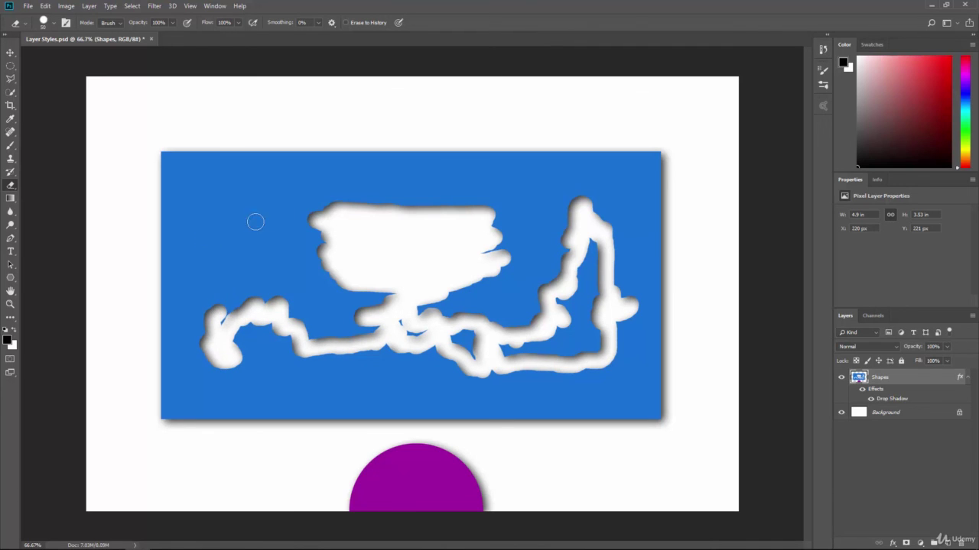
pyautogui.moveTo(321, 218); pyautogui.dragTo(332, 214)
pyautogui.click(841, 412)
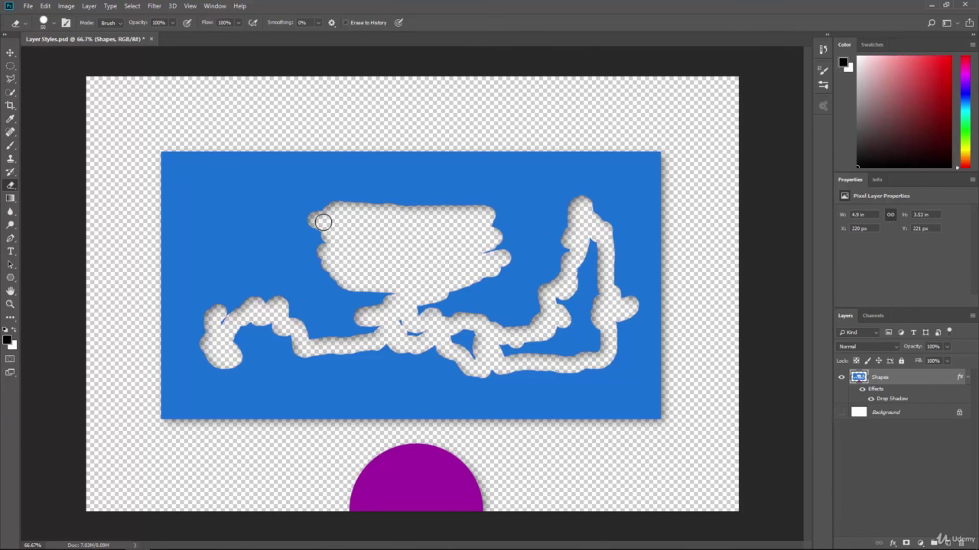
pyautogui.click(841, 412)
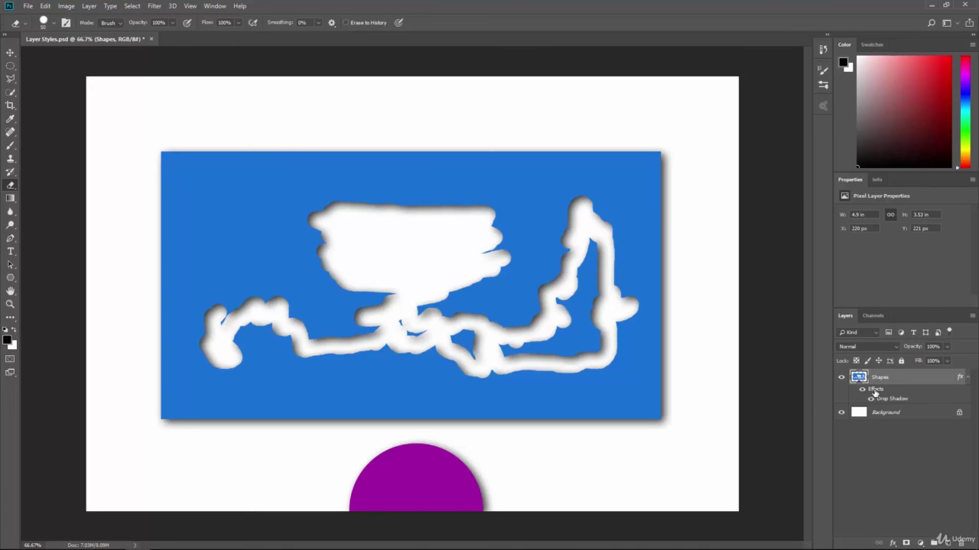
# Set the Shapes layer's Drop Shadow angle to 138° and apply the layer style
pyautogui.doubleClick(875, 392)
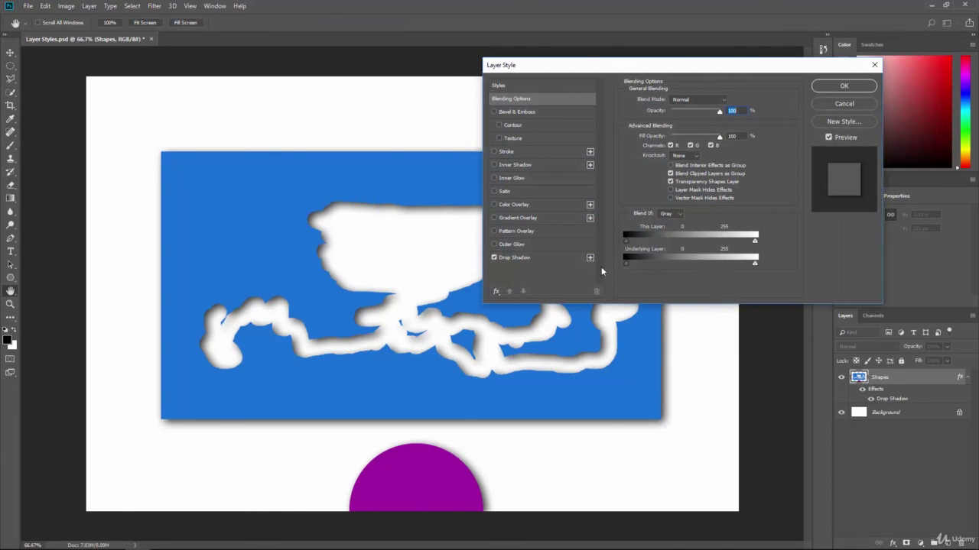
pyautogui.click(513, 258)
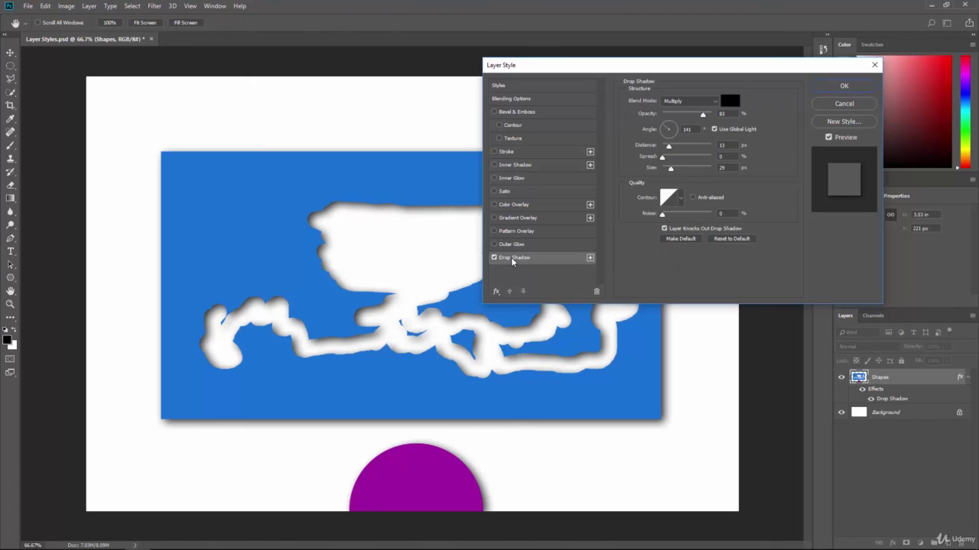
pyautogui.click(670, 128)
pyautogui.moveTo(670, 129)
pyautogui.mouseDown()
pyautogui.moveTo(673, 136)
pyautogui.moveTo(665, 130)
pyautogui.moveTo(673, 126)
pyautogui.moveTo(665, 133)
pyautogui.mouseUp()
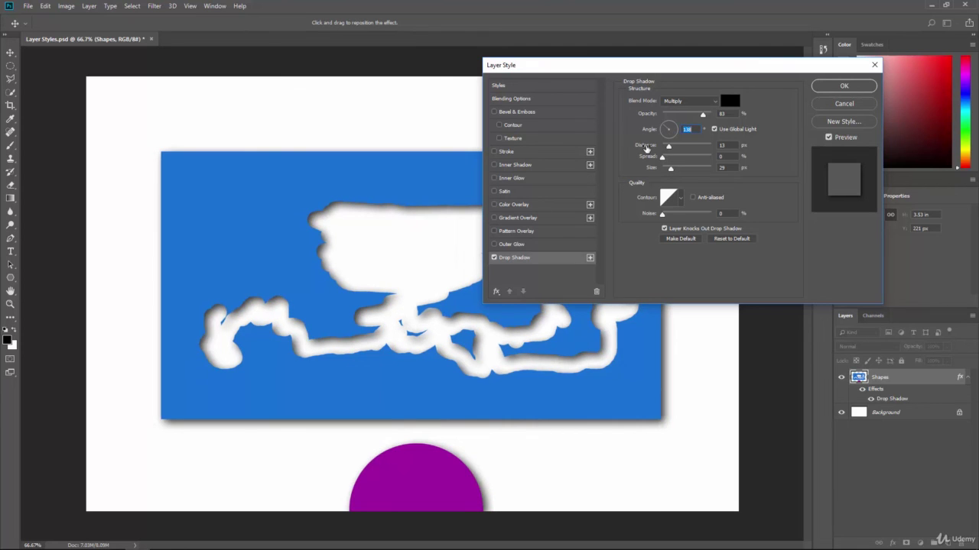
pyautogui.click(844, 86)
pyautogui.press('e')
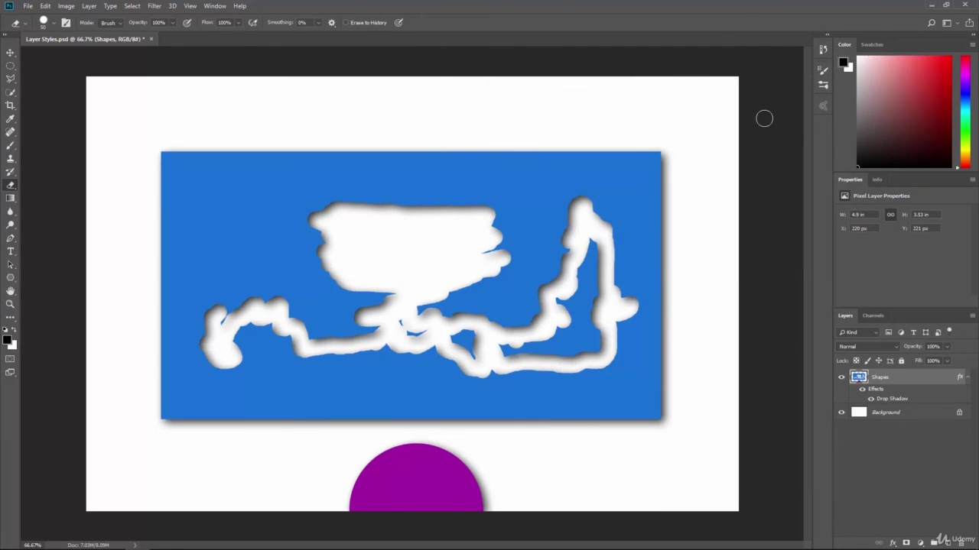